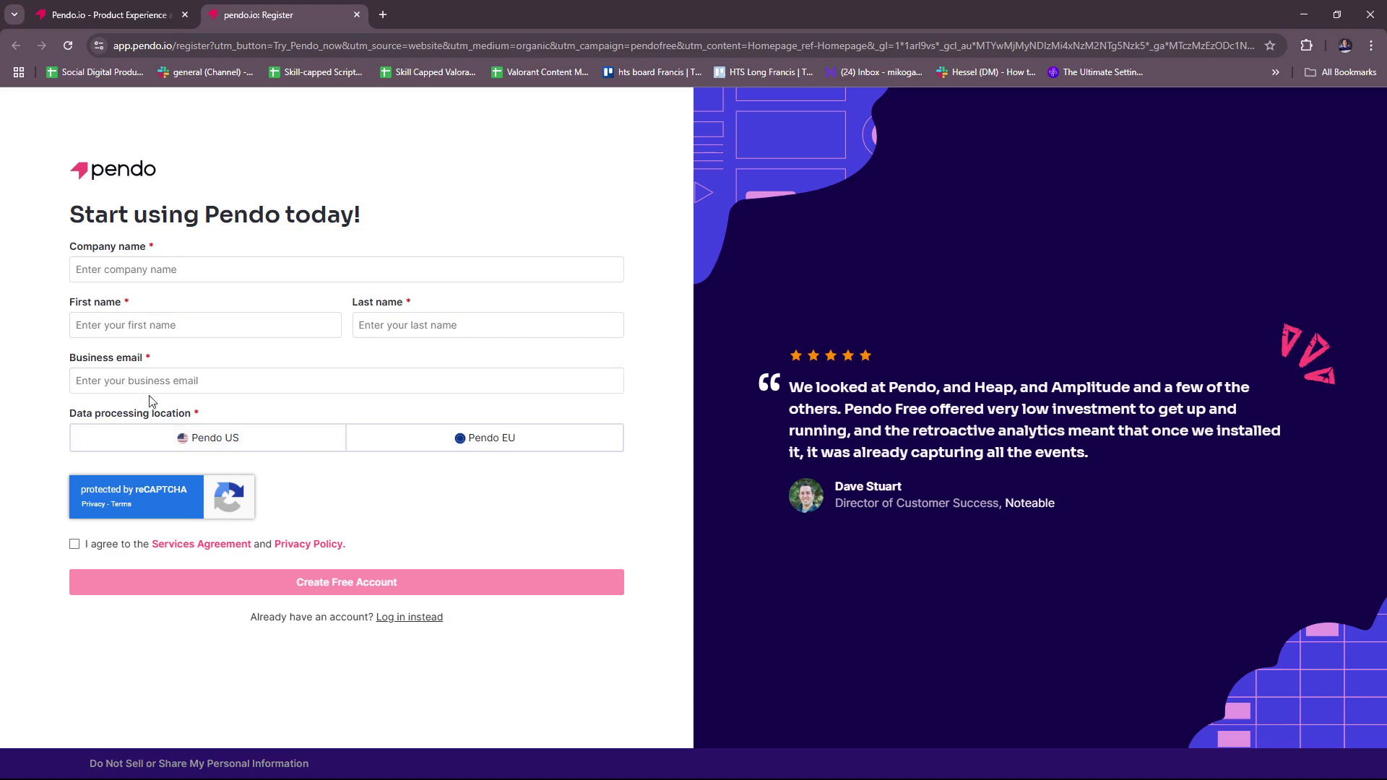
# Step: On the Register form, change the data processing location from US to Pendo EU
pyautogui.click(169, 438)
pyautogui.press('Right')
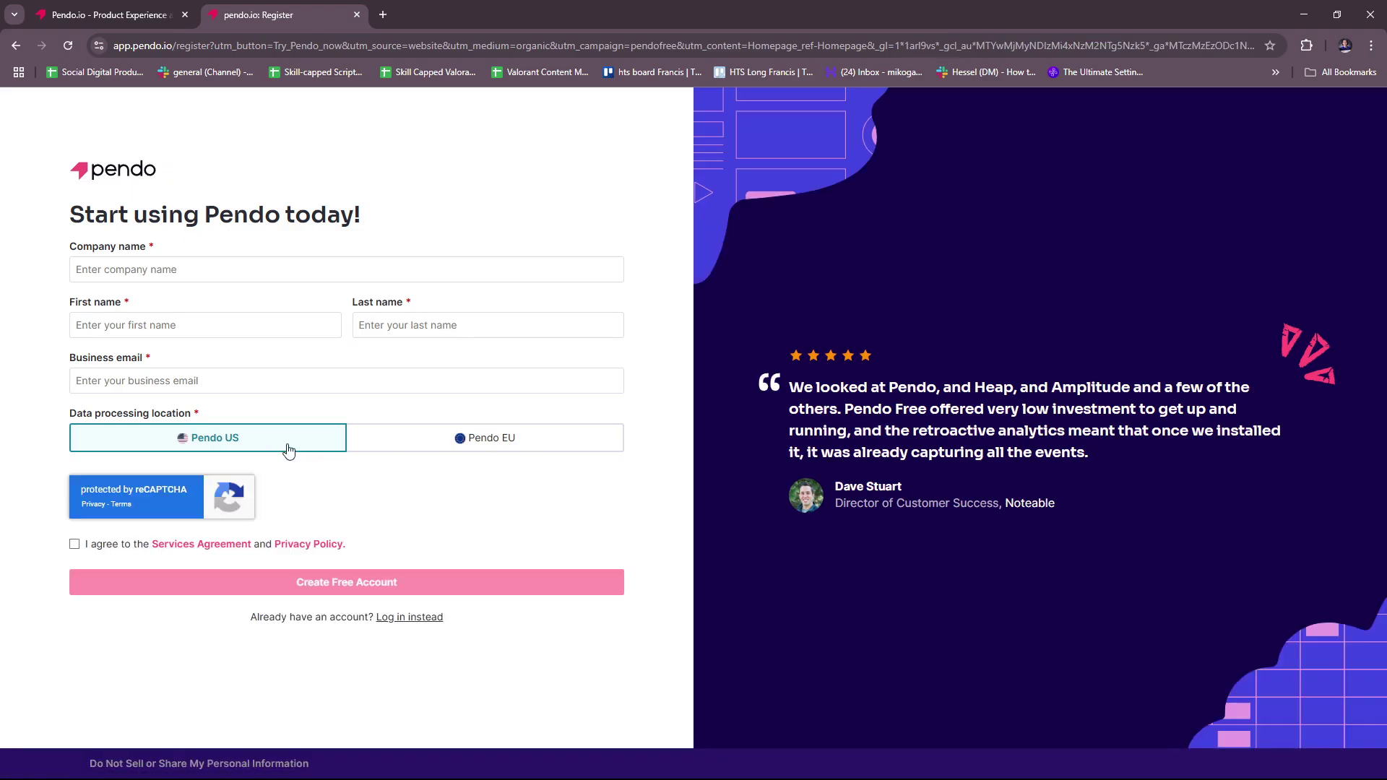
pyautogui.click(518, 445)
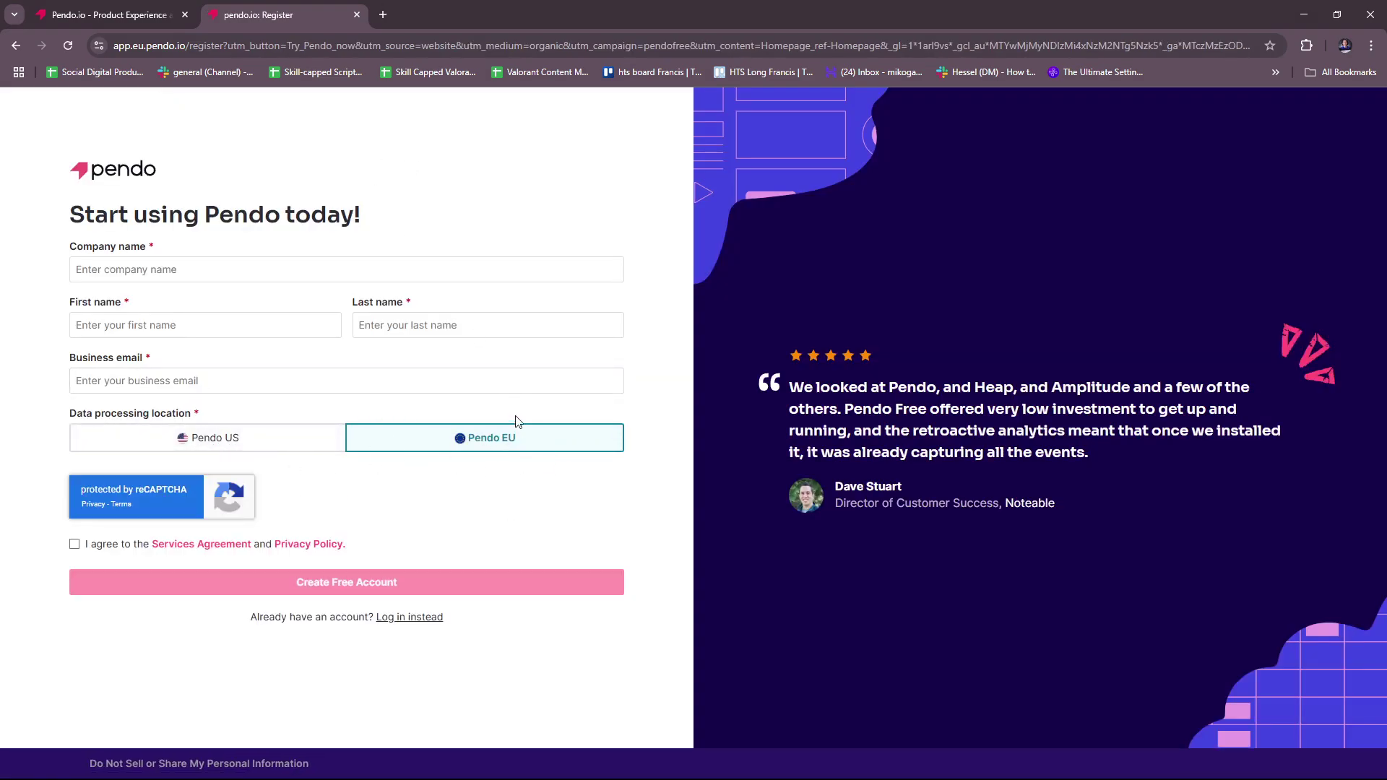
# Step: Close the Register tab and dismiss the AI Guide chat on the demo page
pyautogui.click(356, 15)
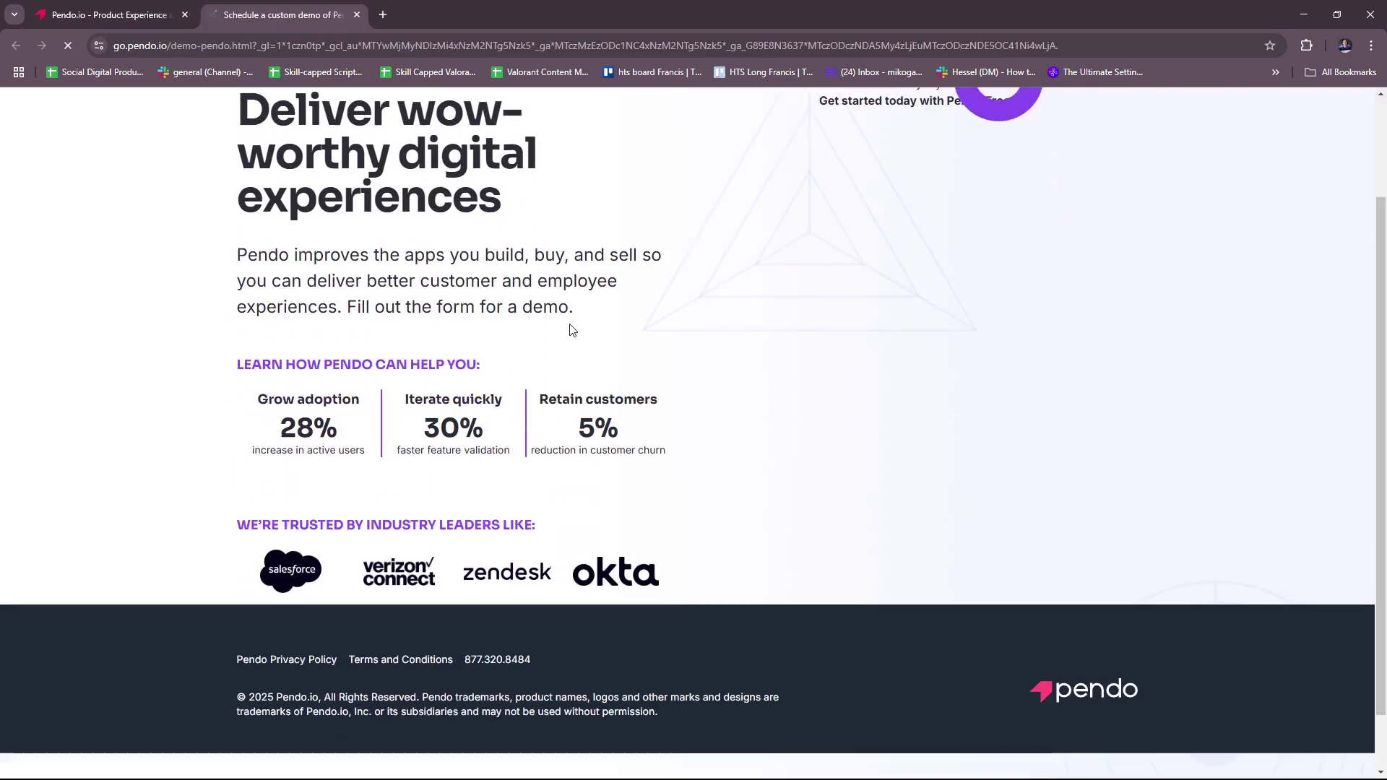
pyautogui.scroll(2, 580, 327)
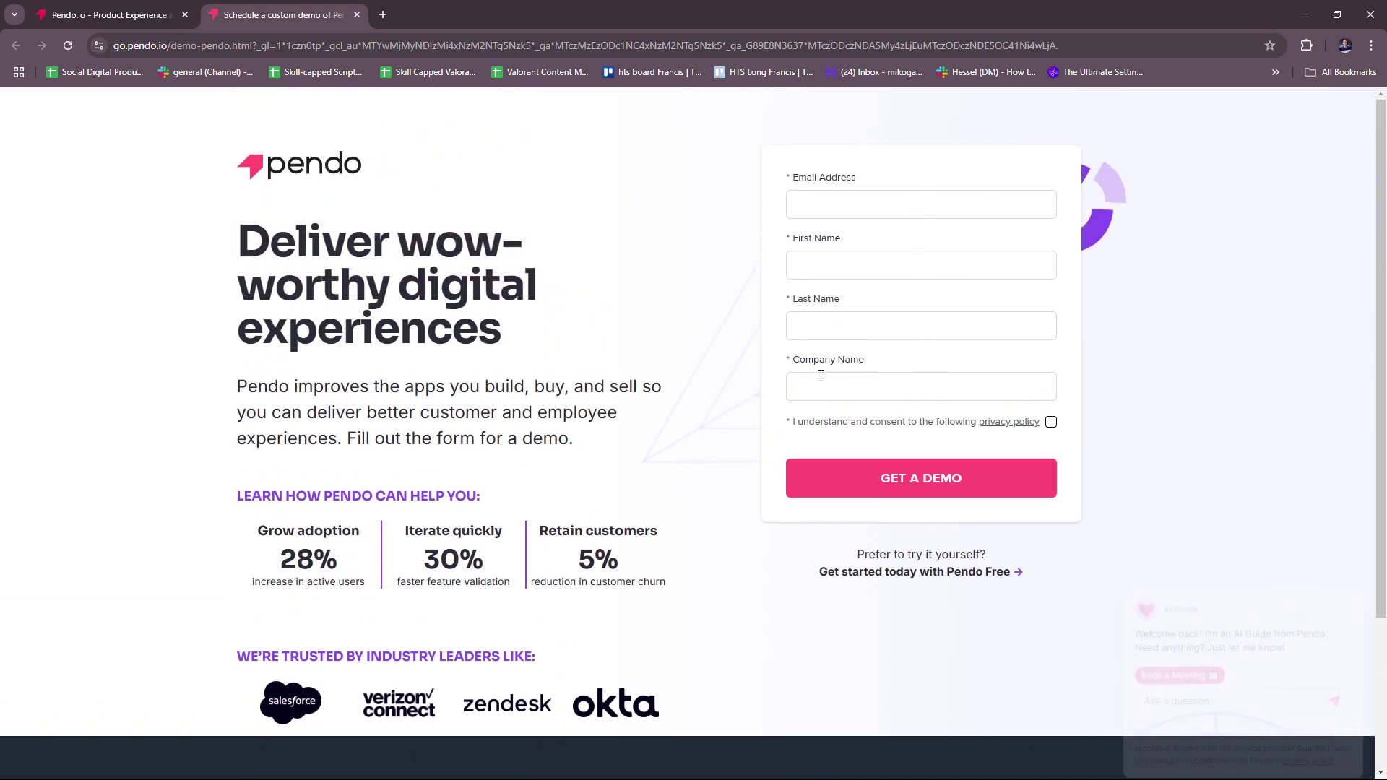
pyautogui.scroll(-1, 932, 476)
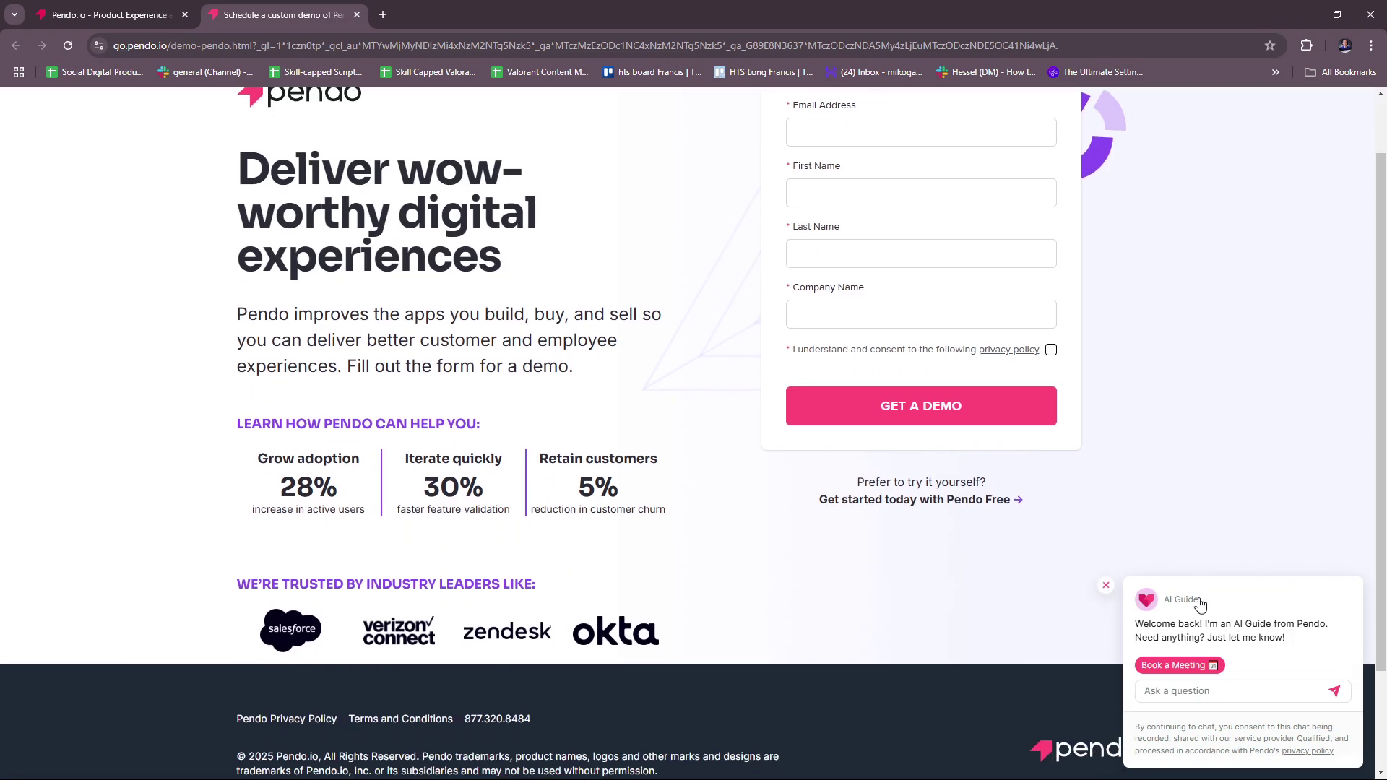
pyautogui.click(1112, 591)
pyautogui.scroll(1, 864, 453)
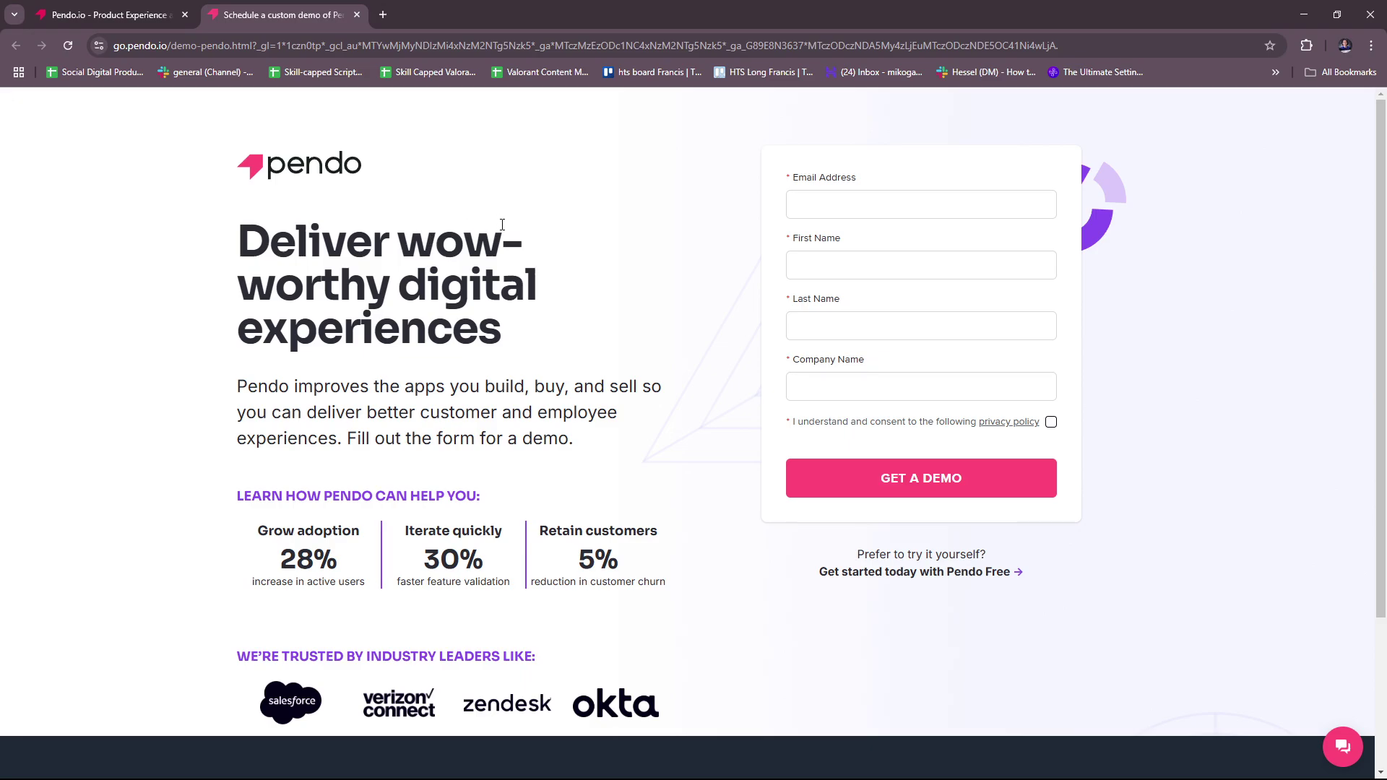
pyautogui.click(355, 14)
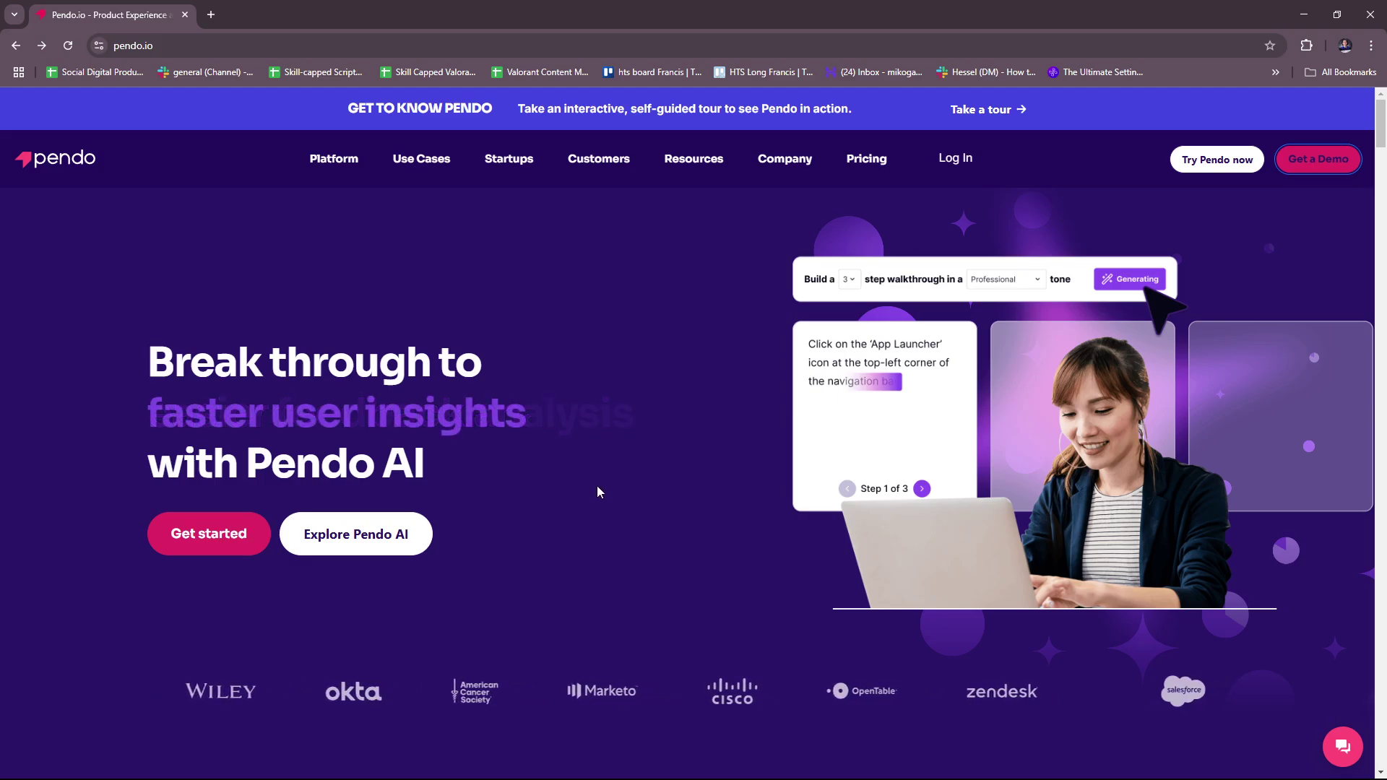
pyautogui.scroll(-3, 675, 457)
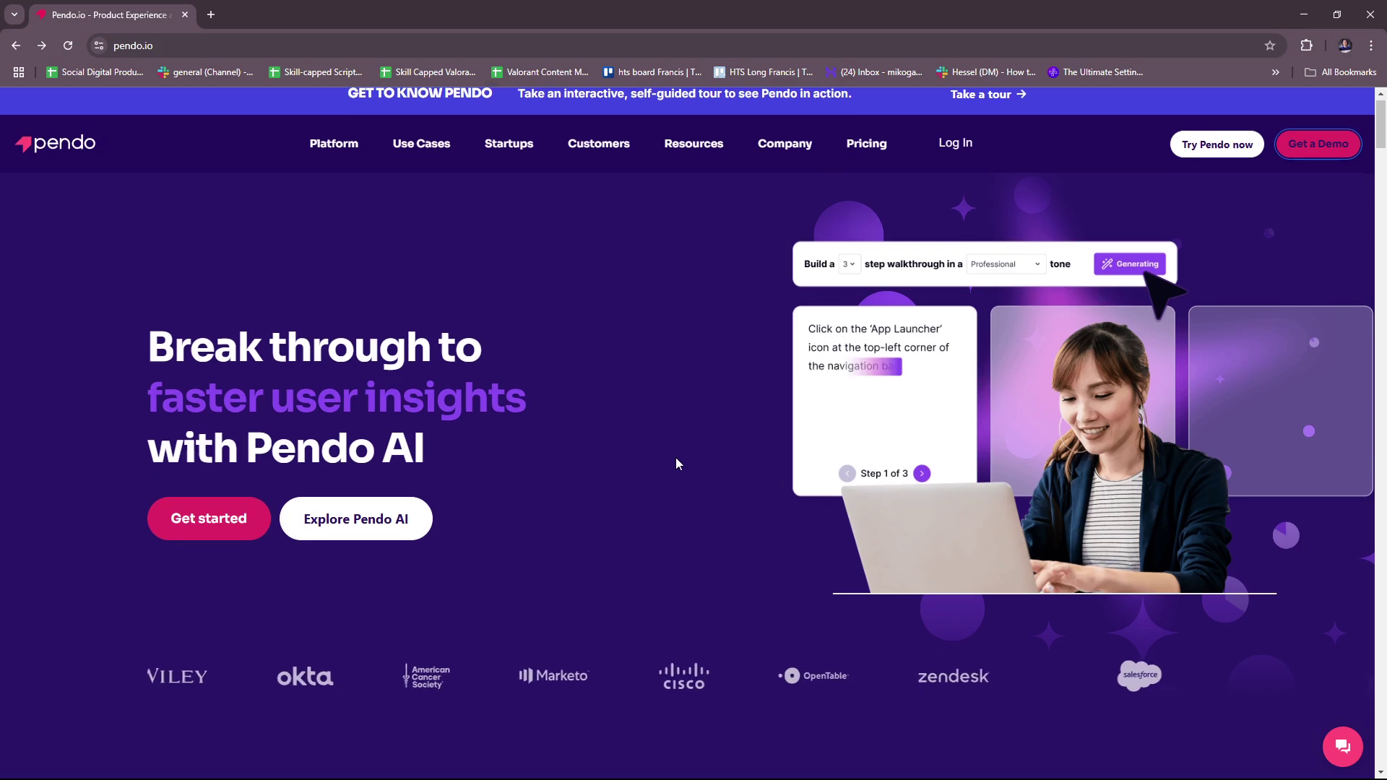
pyautogui.scroll(-2, 674, 461)
pyautogui.scroll(-2, 673, 467)
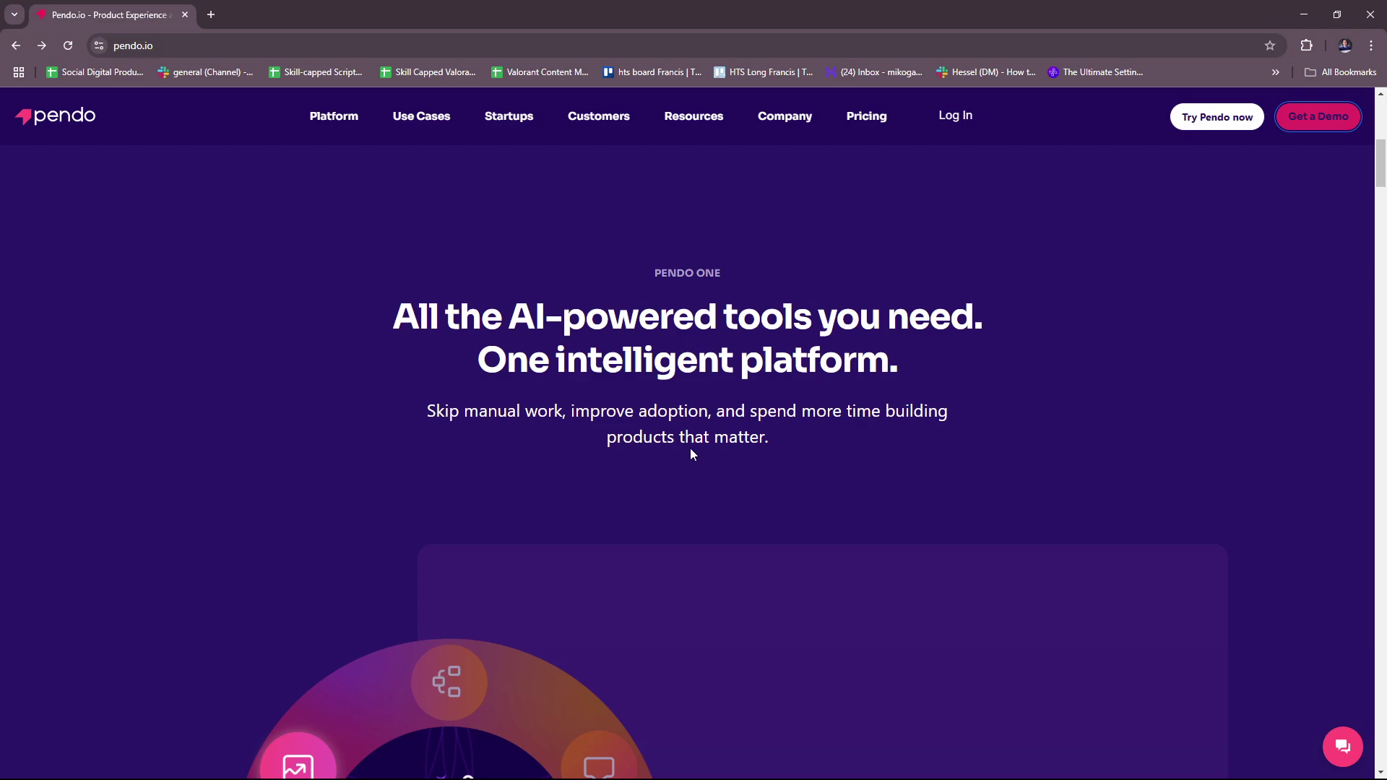
pyautogui.scroll(-1, 740, 446)
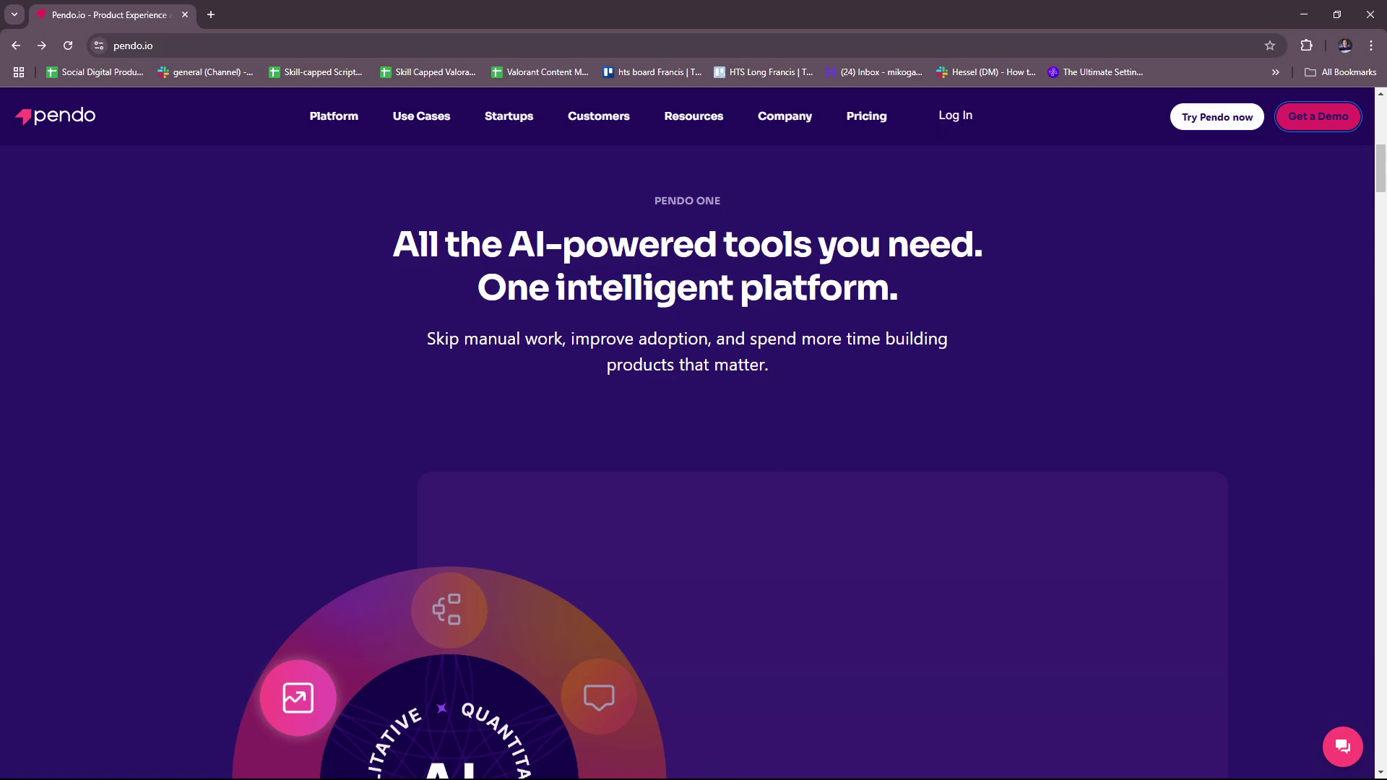
pyautogui.scroll(1, 796, 467)
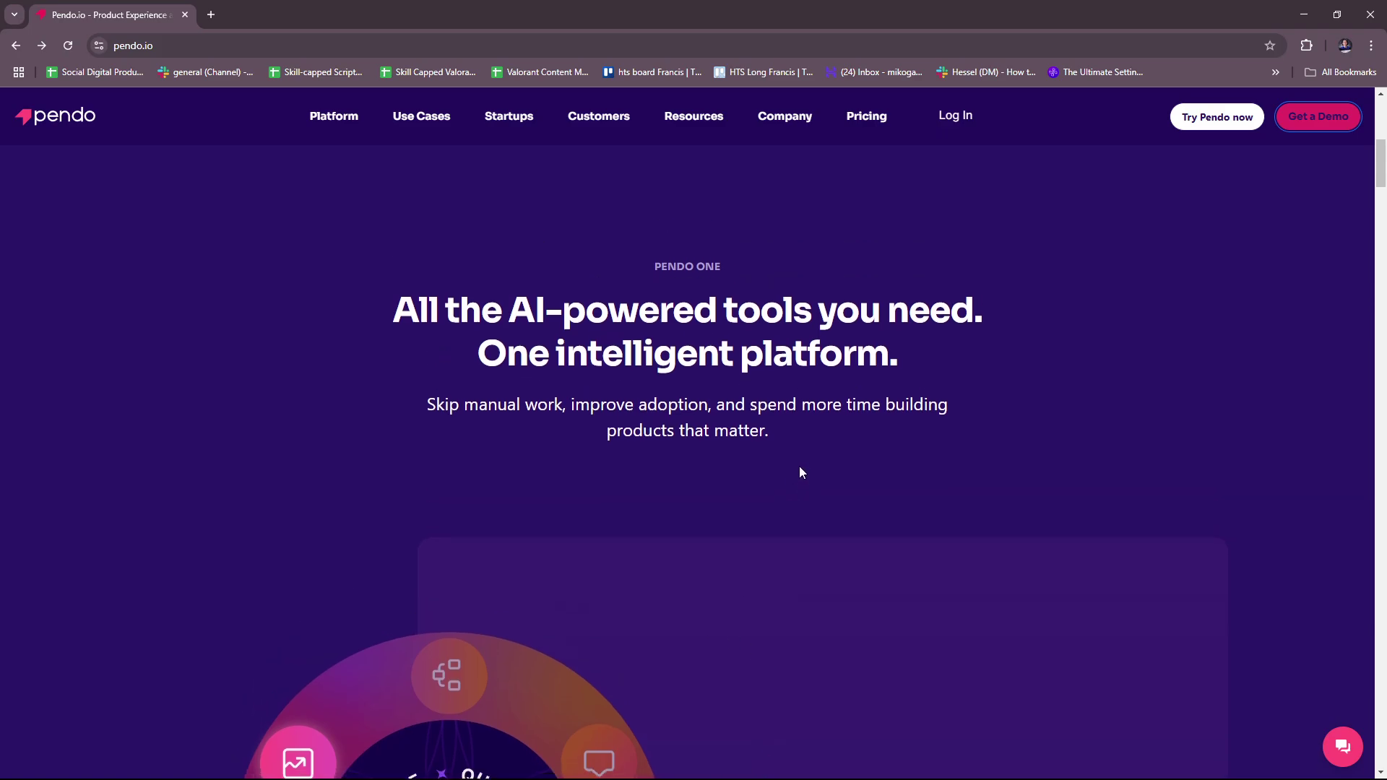
pyautogui.scroll(-1, 748, 429)
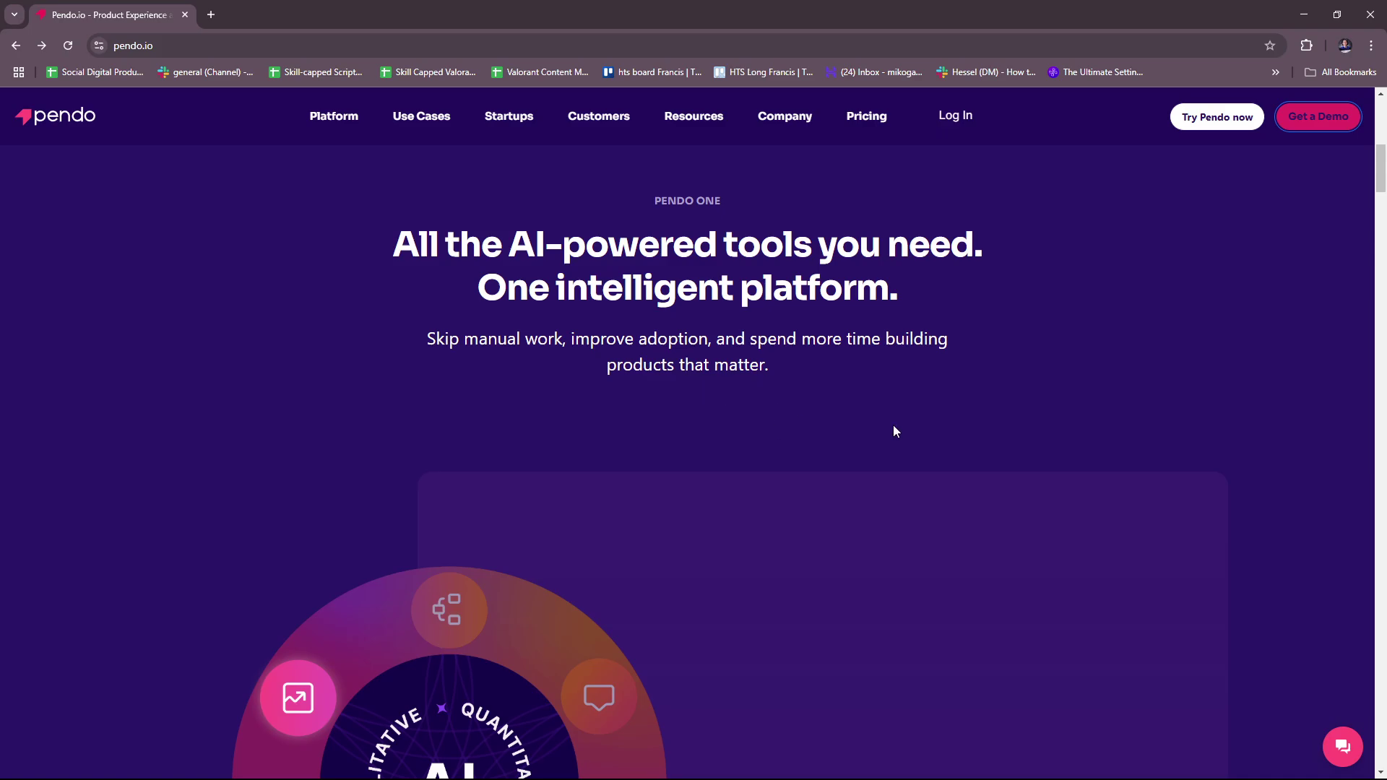
pyautogui.scroll(-1, 893, 431)
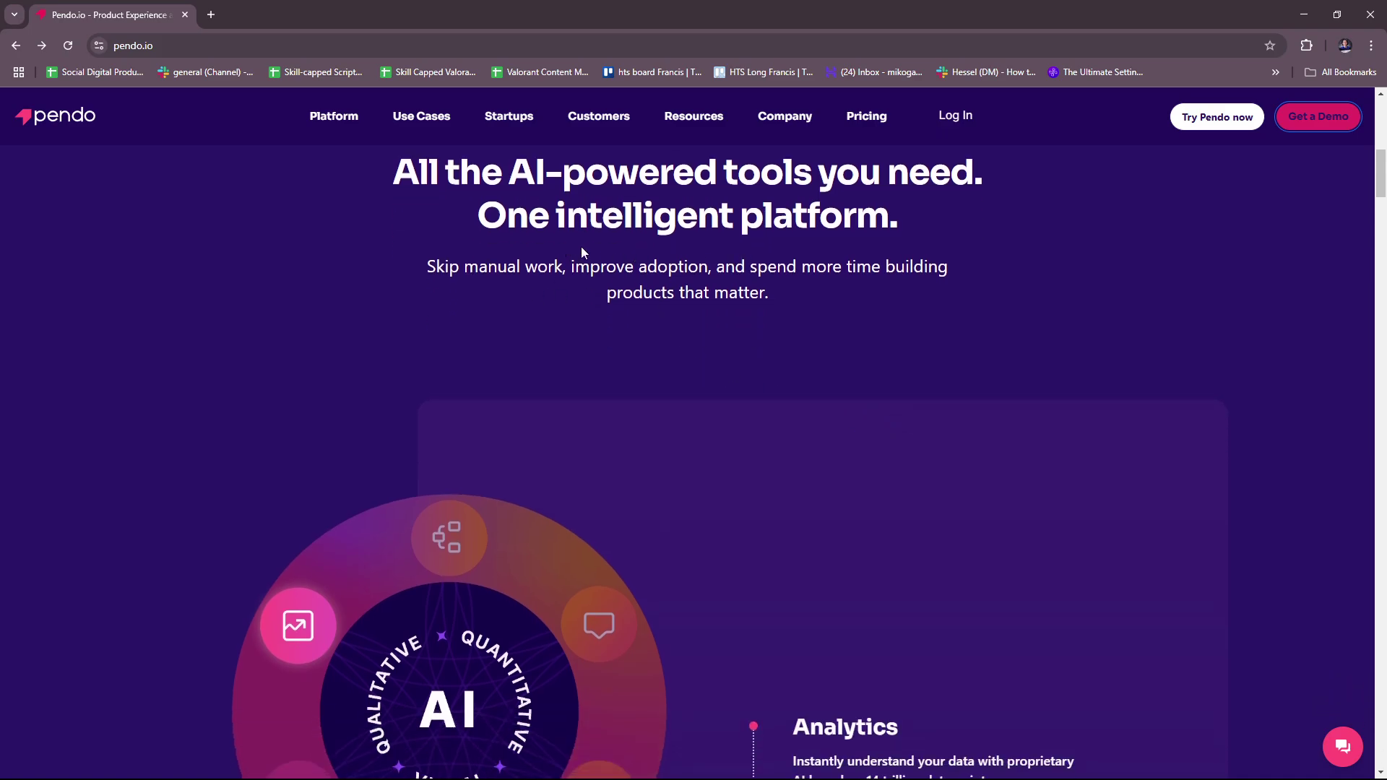
pyautogui.scroll(-2, 834, 390)
pyautogui.scroll(-2, 879, 423)
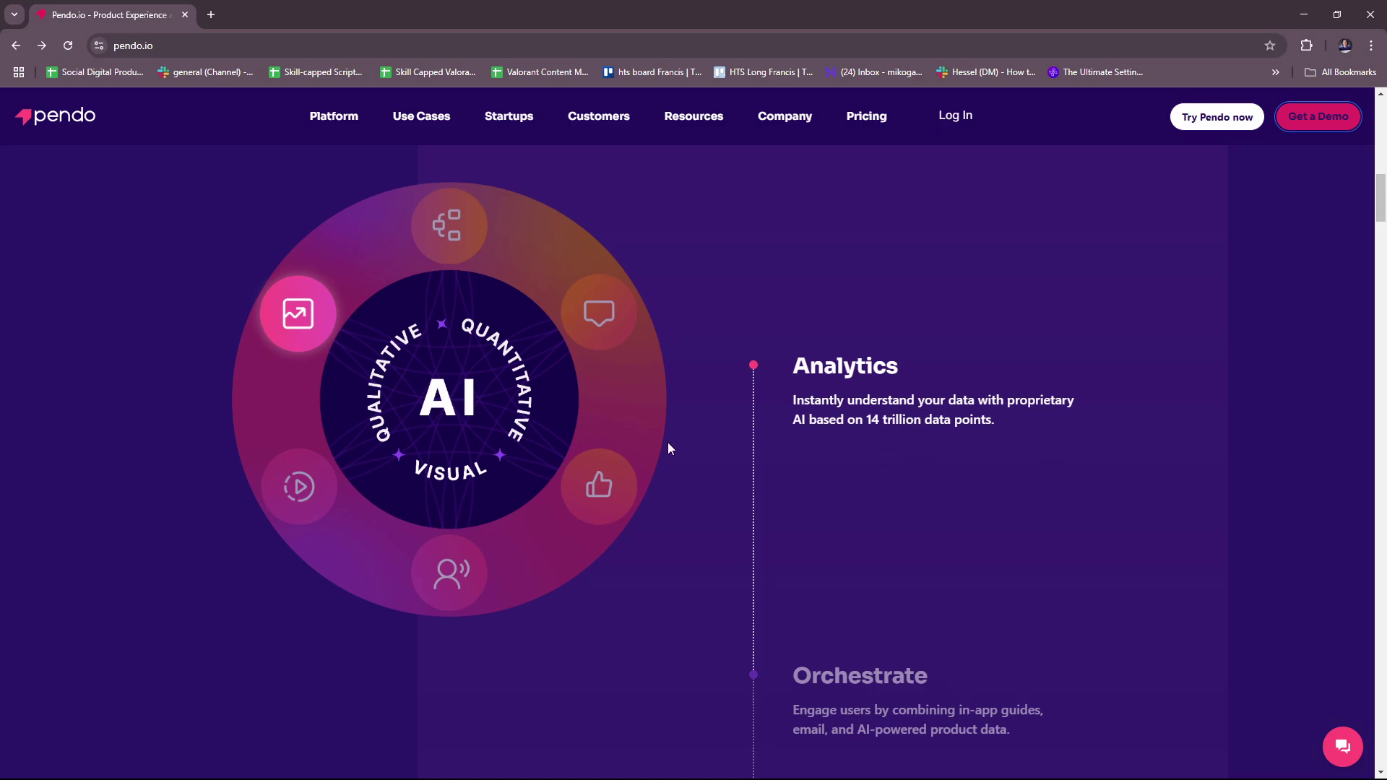
pyautogui.scroll(-4, 919, 518)
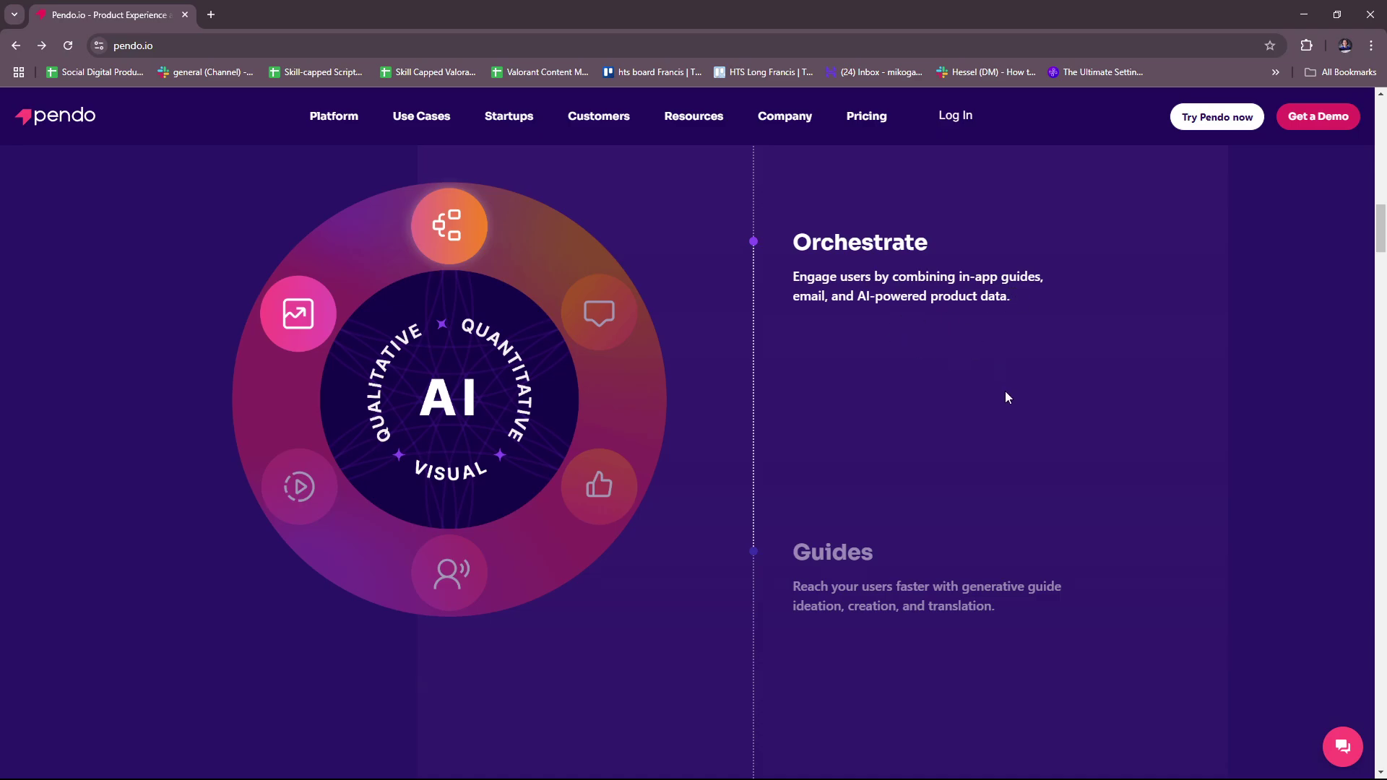
pyautogui.scroll(-3, 1005, 398)
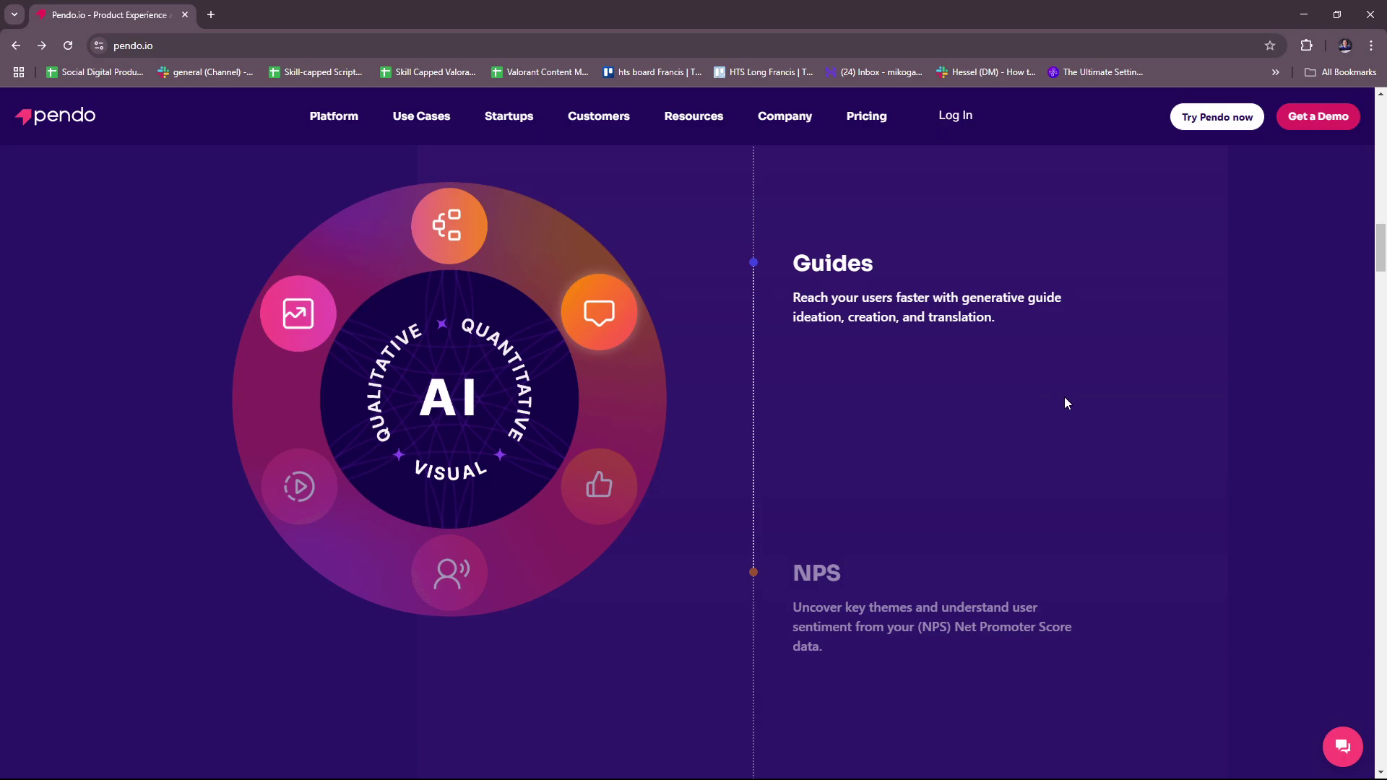
pyautogui.scroll(-1, 1064, 397)
pyautogui.scroll(-1, 1066, 391)
pyautogui.scroll(-1, 1068, 391)
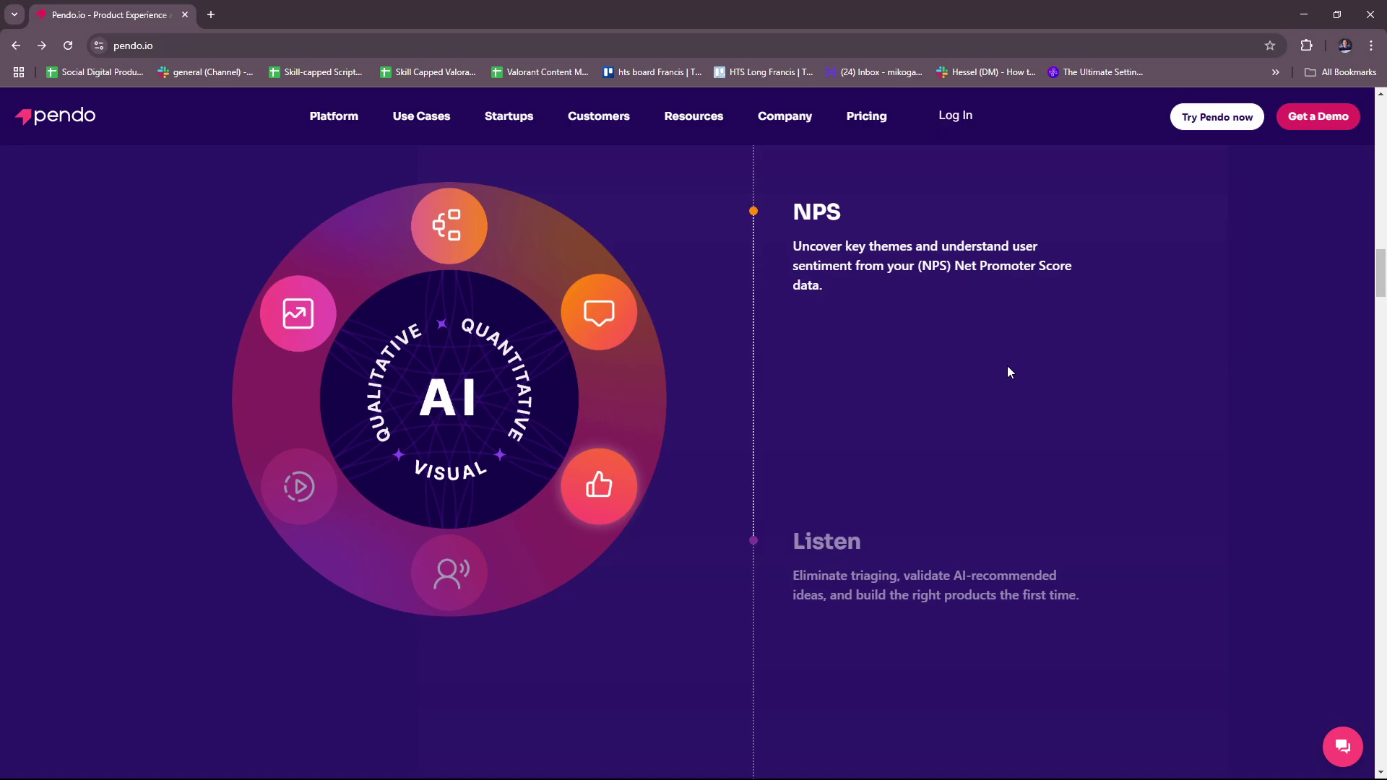
pyautogui.scroll(-1, 1022, 355)
pyautogui.scroll(-2, 1027, 354)
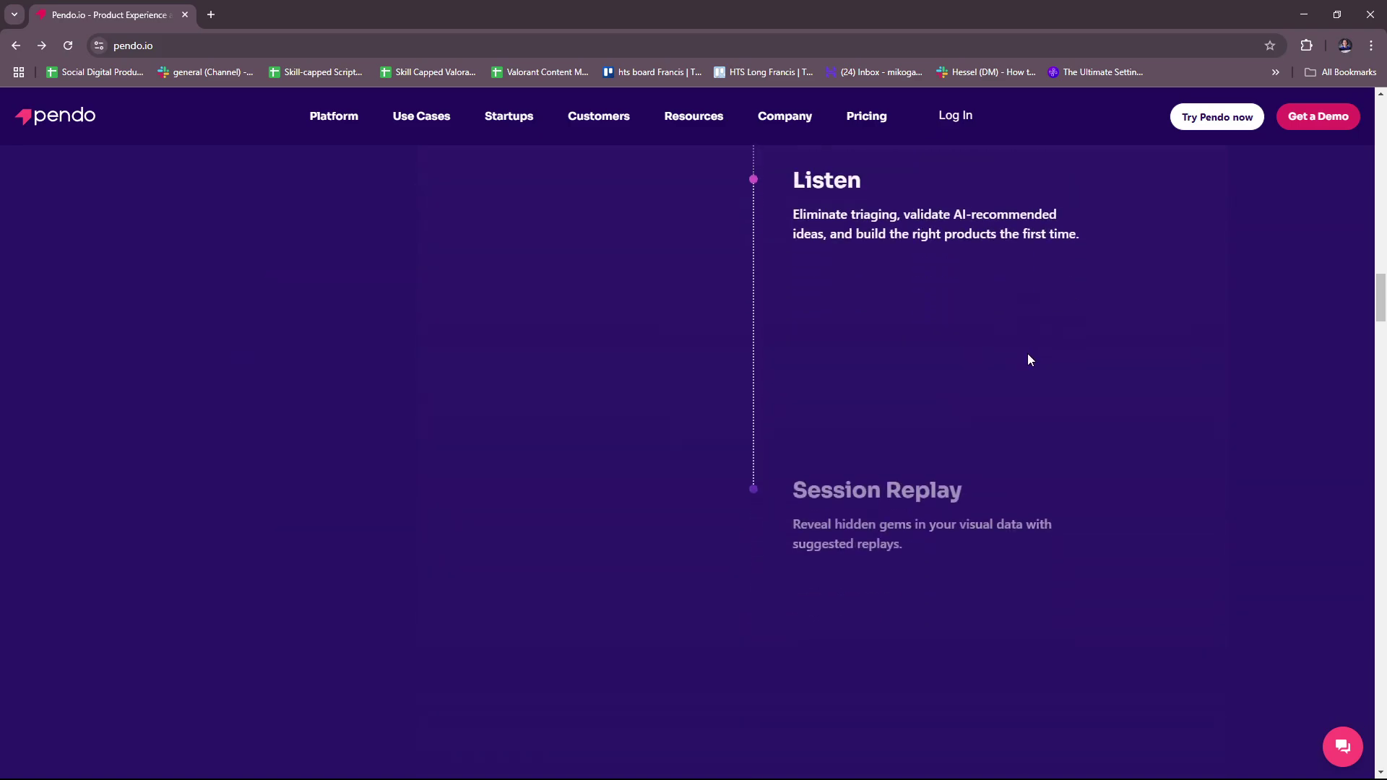
pyautogui.scroll(1, 1028, 354)
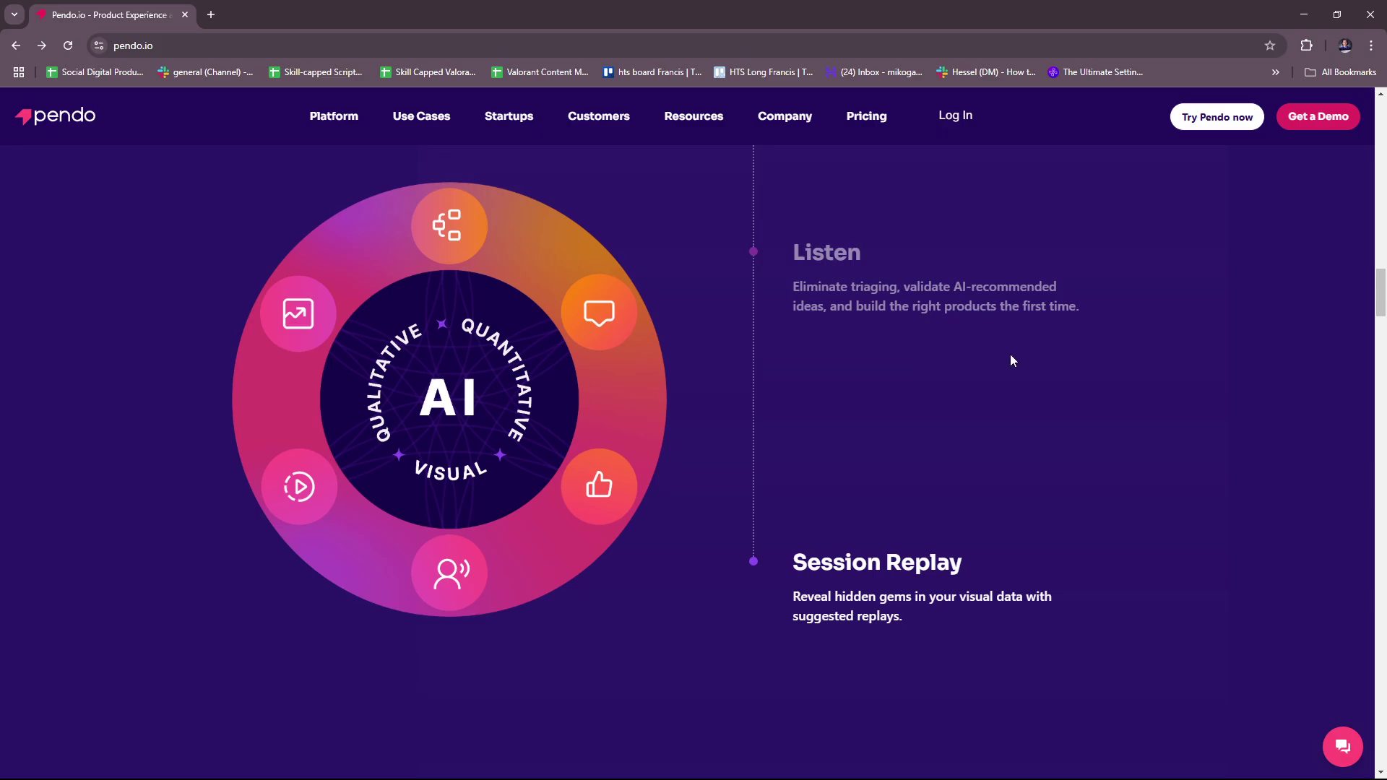
pyautogui.scroll(-2, 1034, 361)
pyautogui.scroll(-2, 1035, 361)
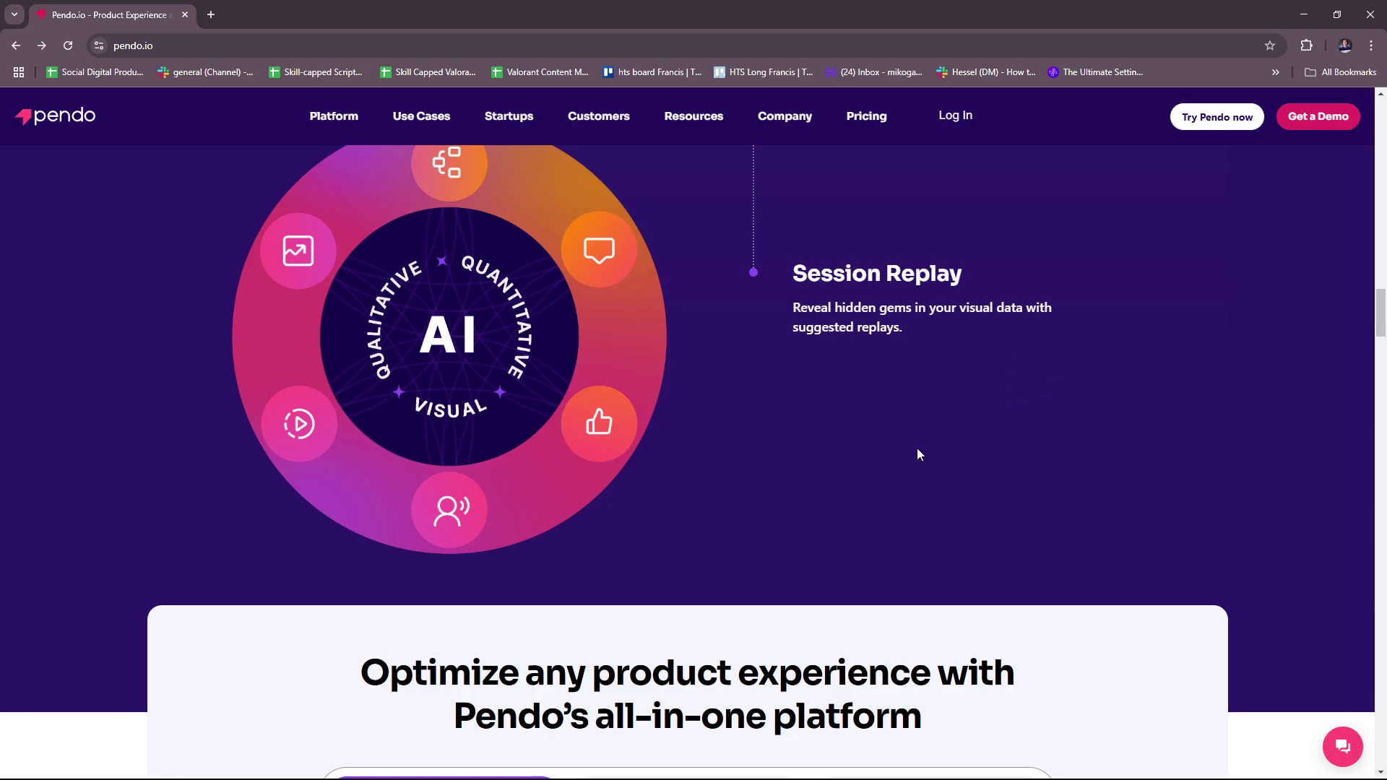
pyautogui.scroll(-3, 918, 450)
pyautogui.scroll(-1, 915, 451)
pyautogui.scroll(-1, 913, 451)
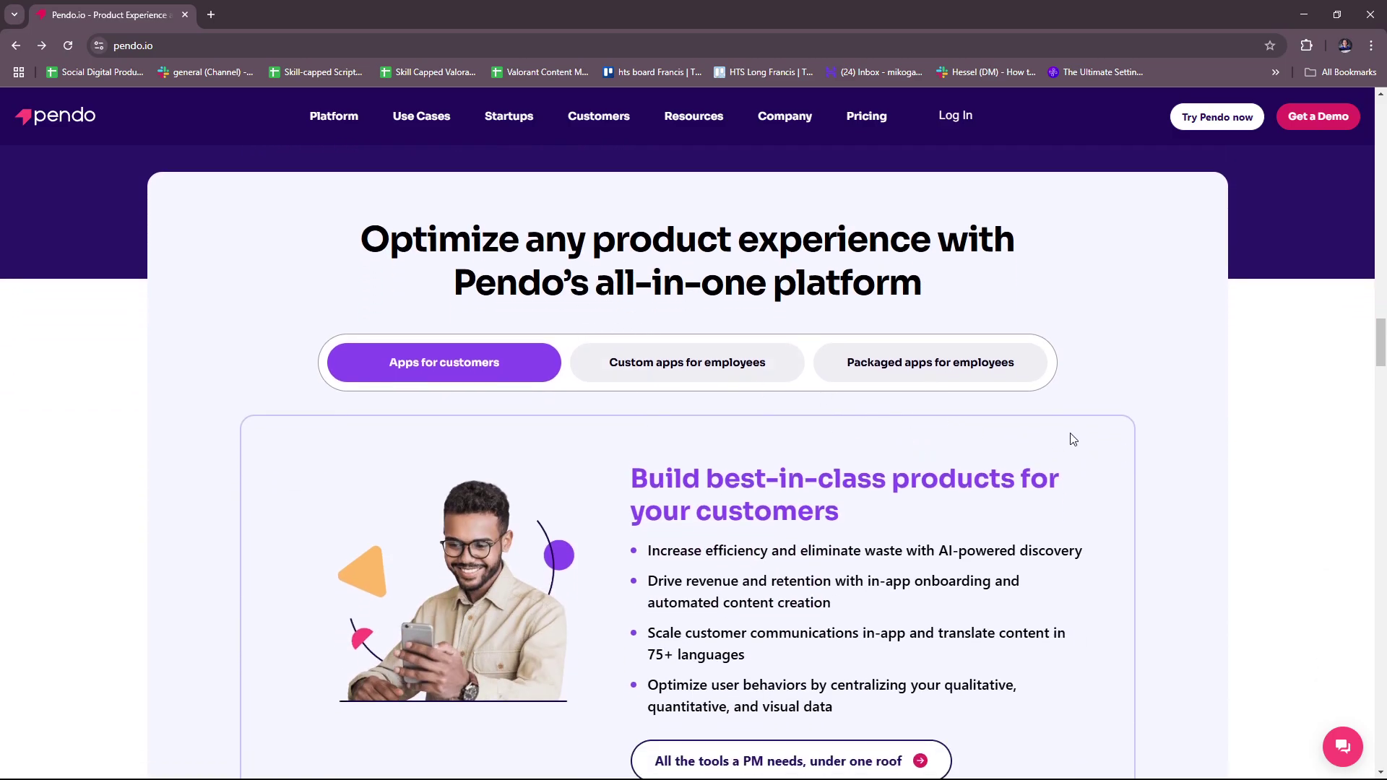
pyautogui.scroll(-1, 912, 461)
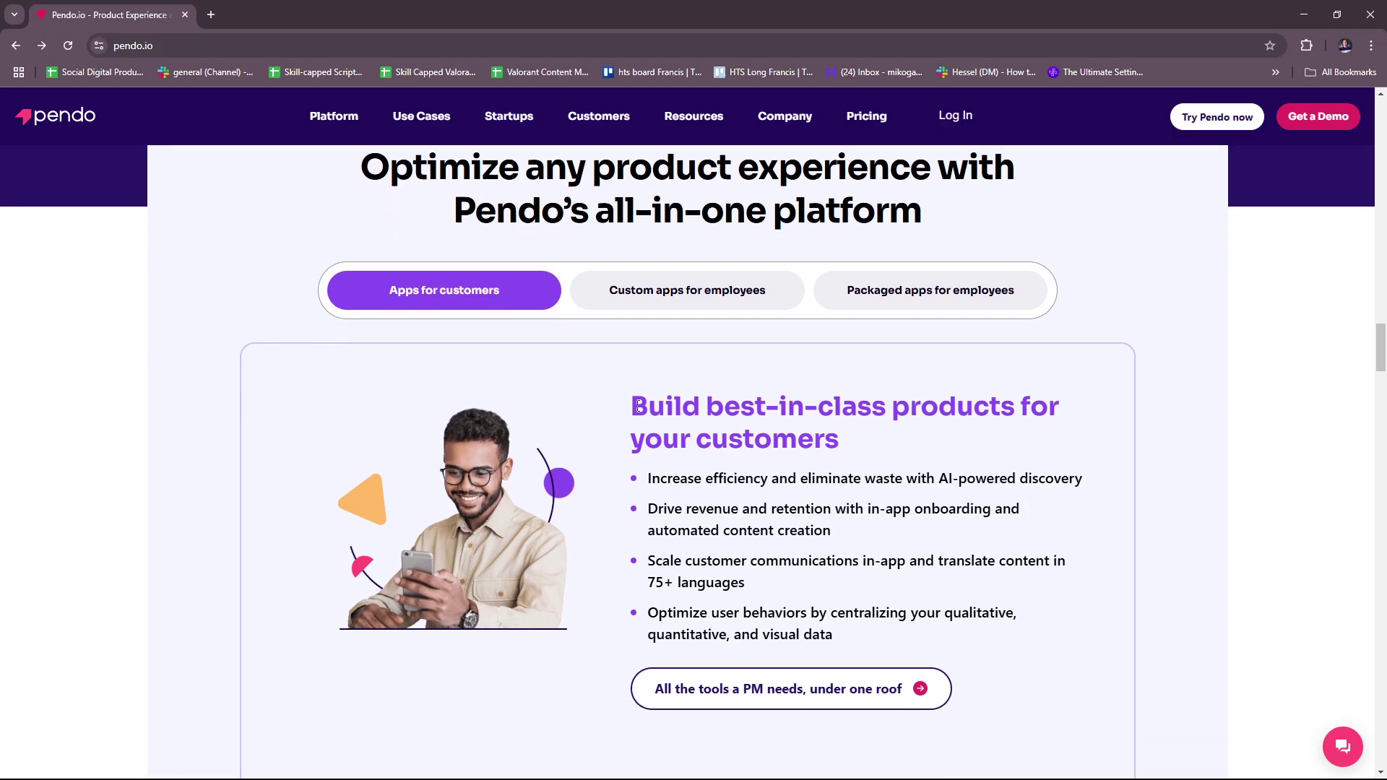
pyautogui.scroll(-1, 497, 320)
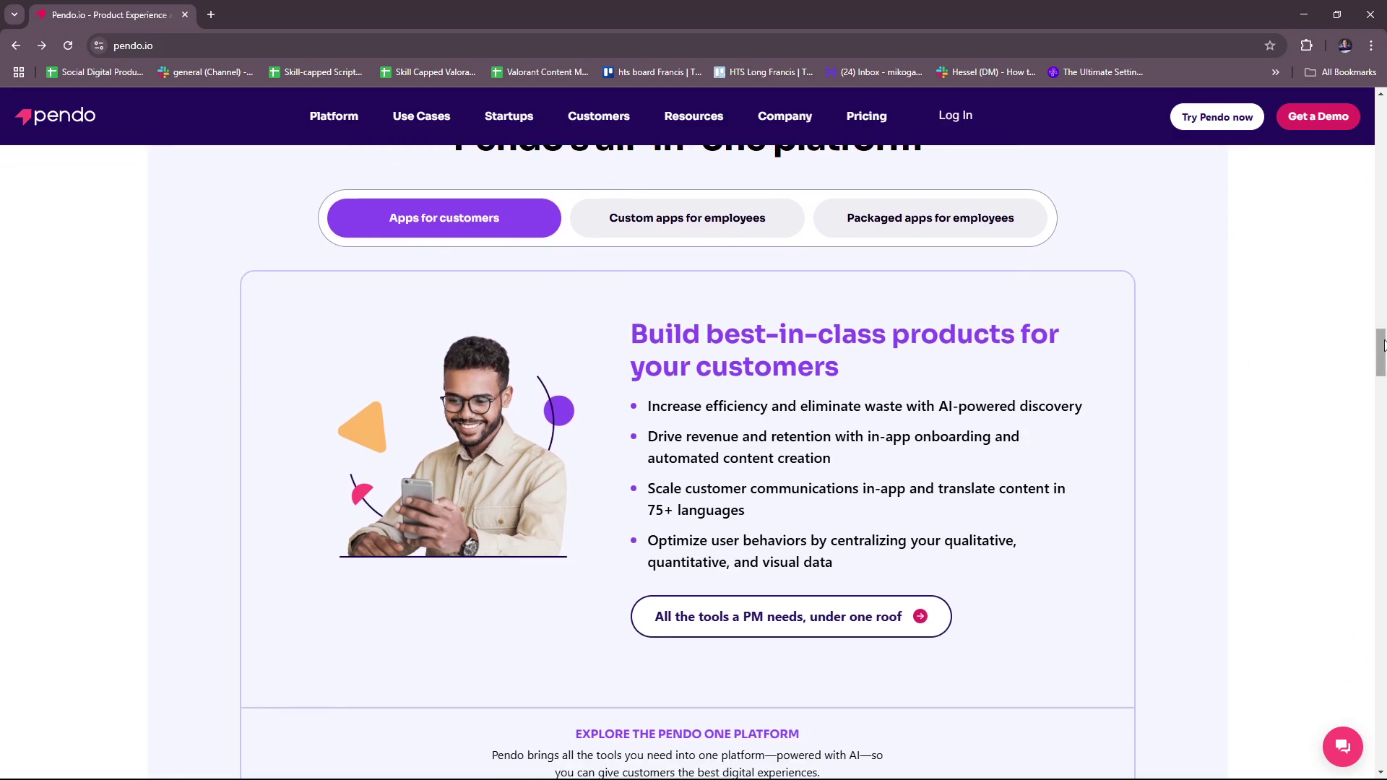
pyautogui.moveTo(1381, 345); pyautogui.dragTo(1379, 350)
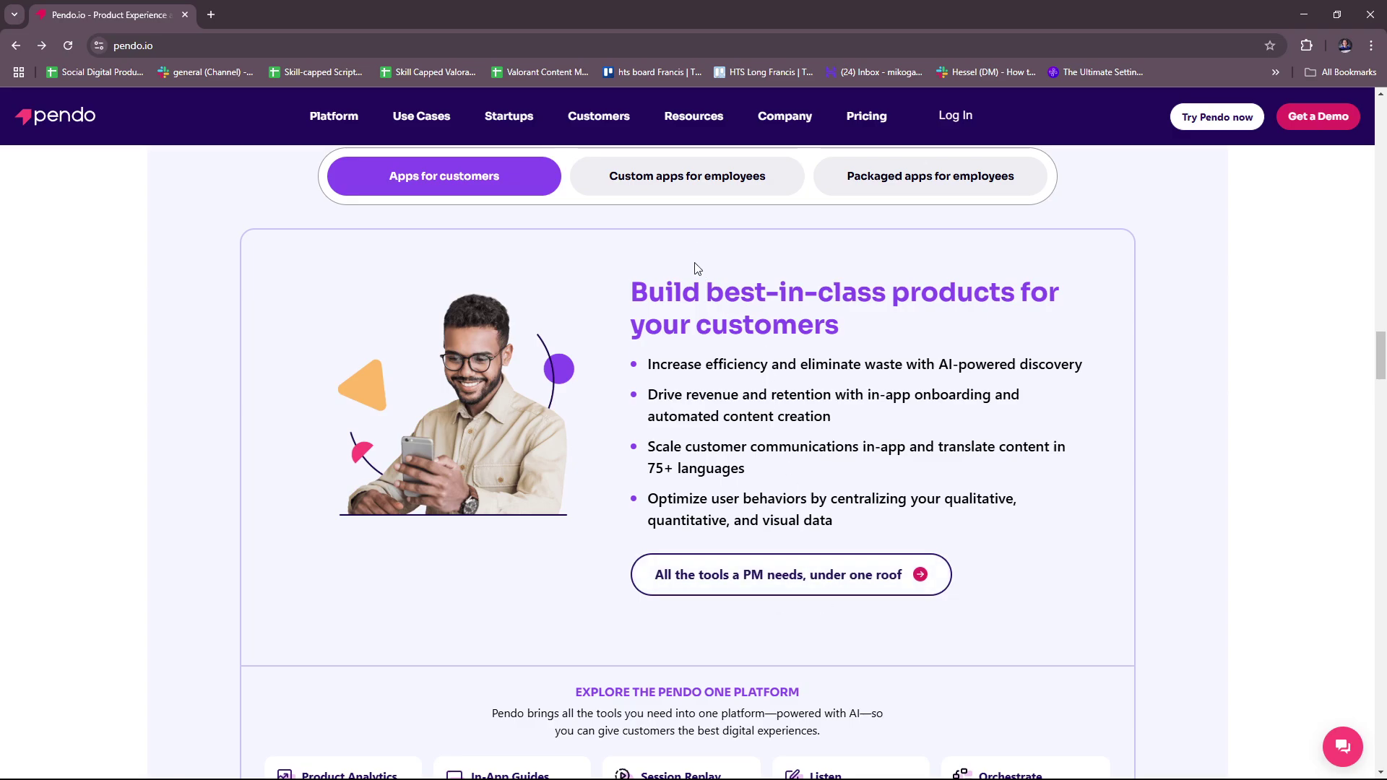
# Step: Show the 'Custom apps for employees' content in the all-in-one platform section
pyautogui.click(692, 192)
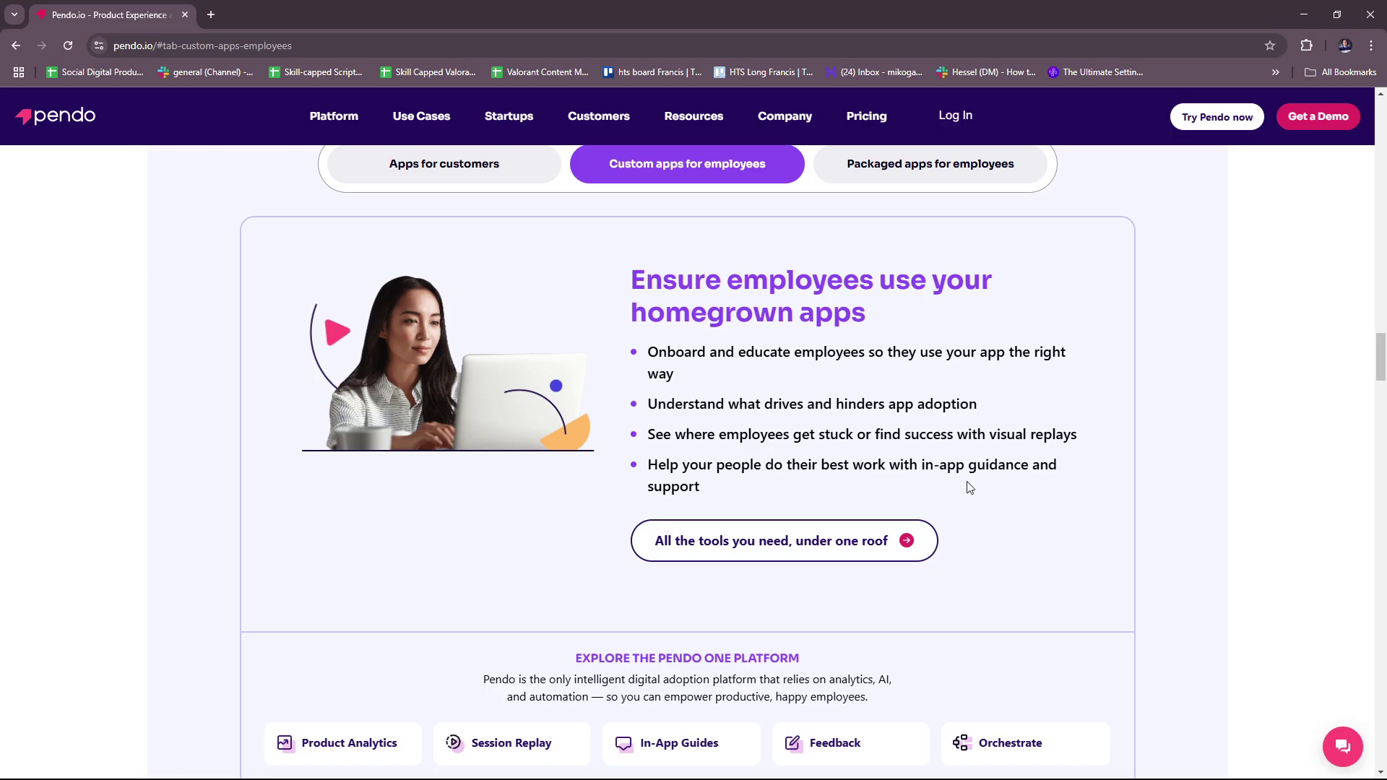
pyautogui.scroll(1, 922, 502)
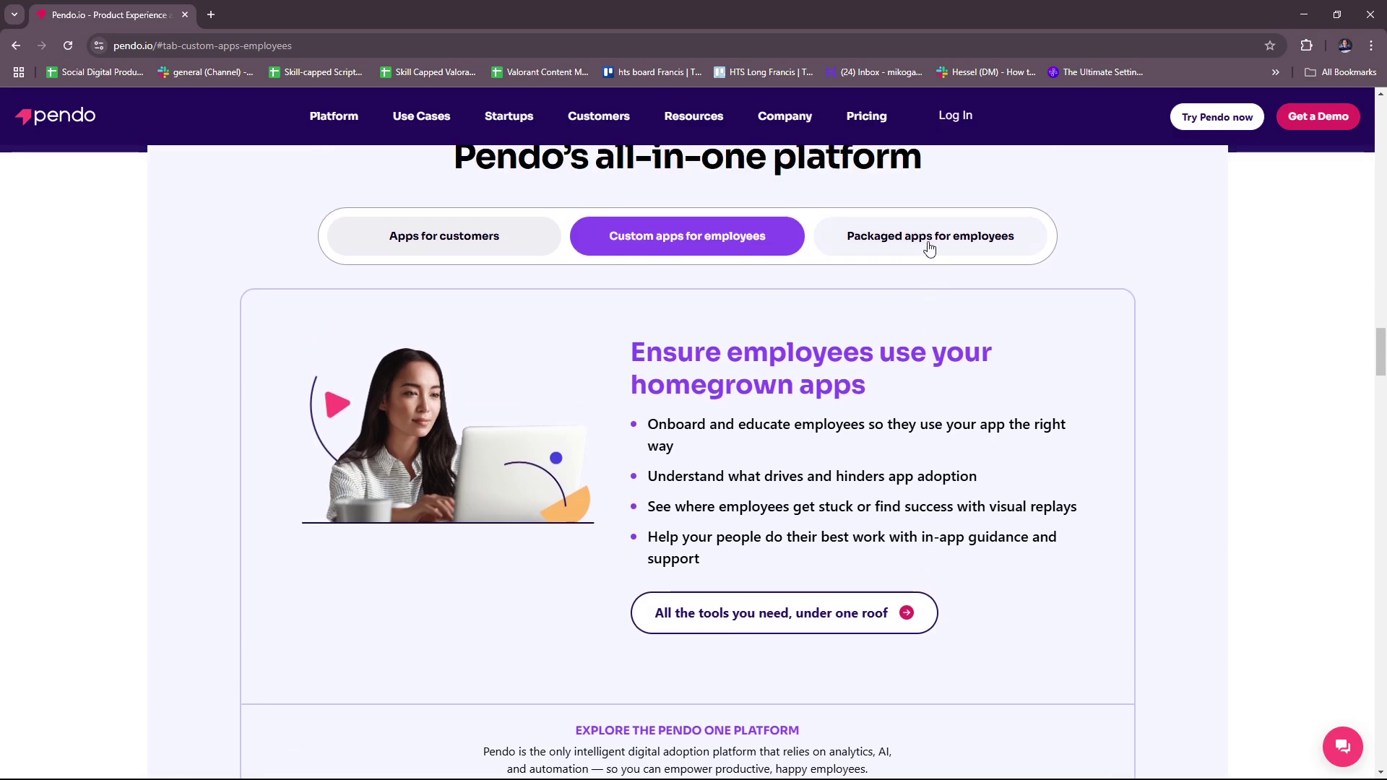
# Step: Select the 'Packaged apps for employees' tab of the all-in-one platform section
pyautogui.click(929, 245)
pyautogui.scroll(2, 994, 362)
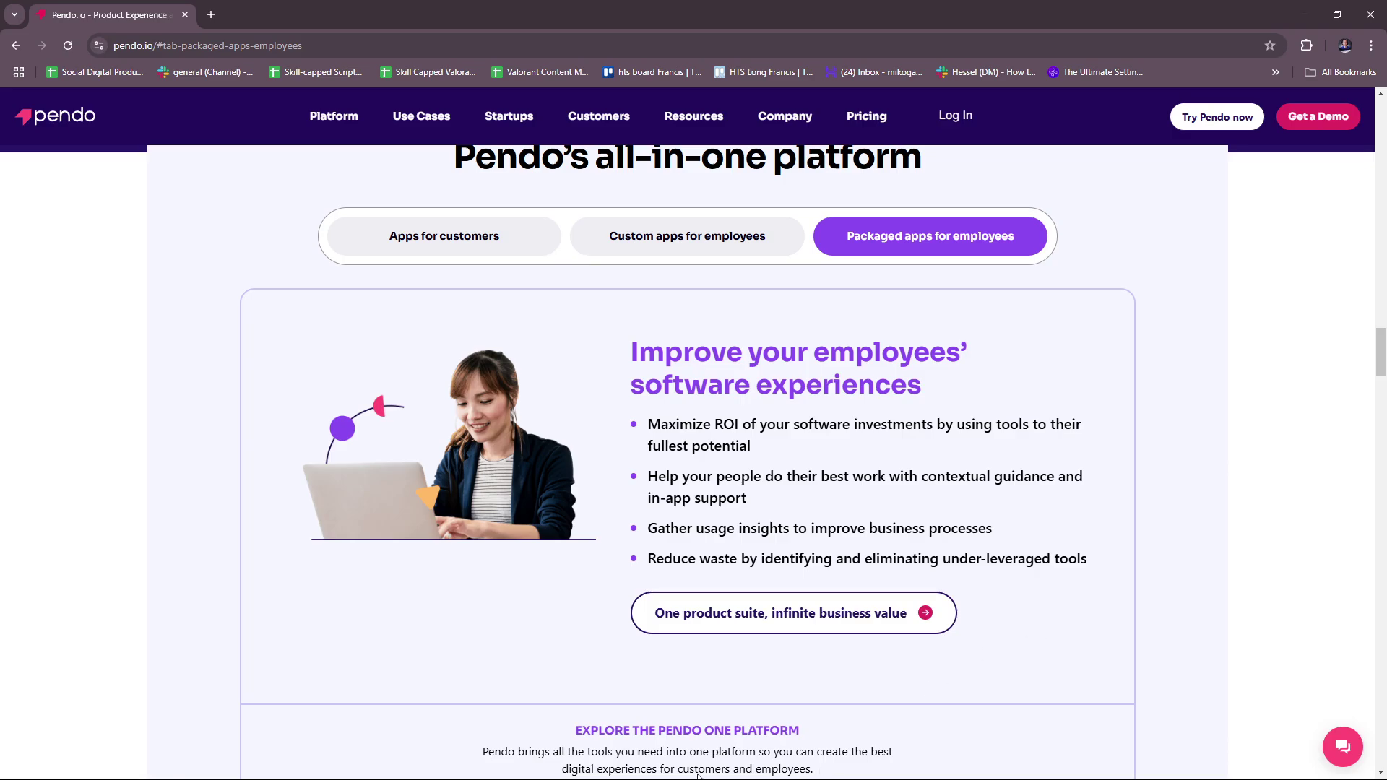
pyautogui.scroll(-2, 694, 434)
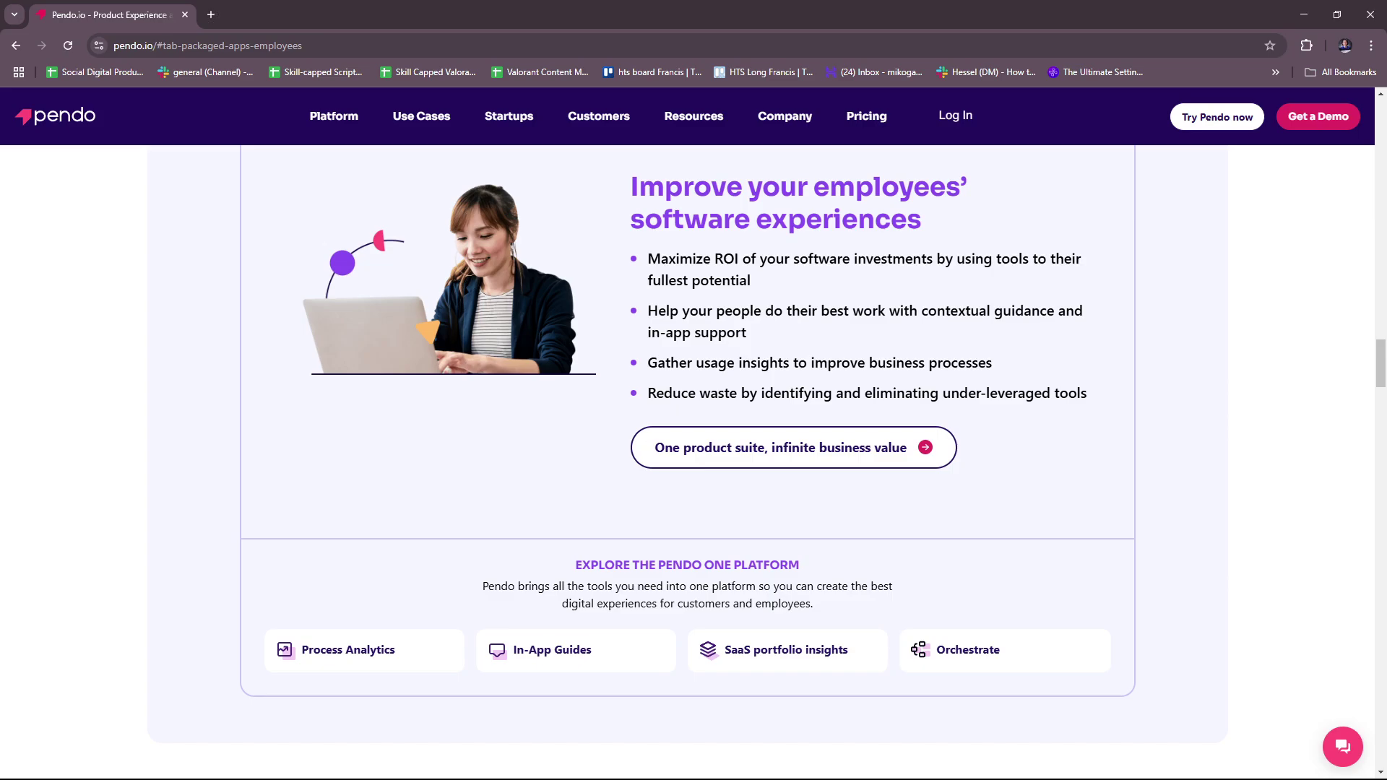
pyautogui.scroll(-1, 952, 386)
pyautogui.scroll(-1, 836, 489)
pyautogui.scroll(-5, 836, 489)
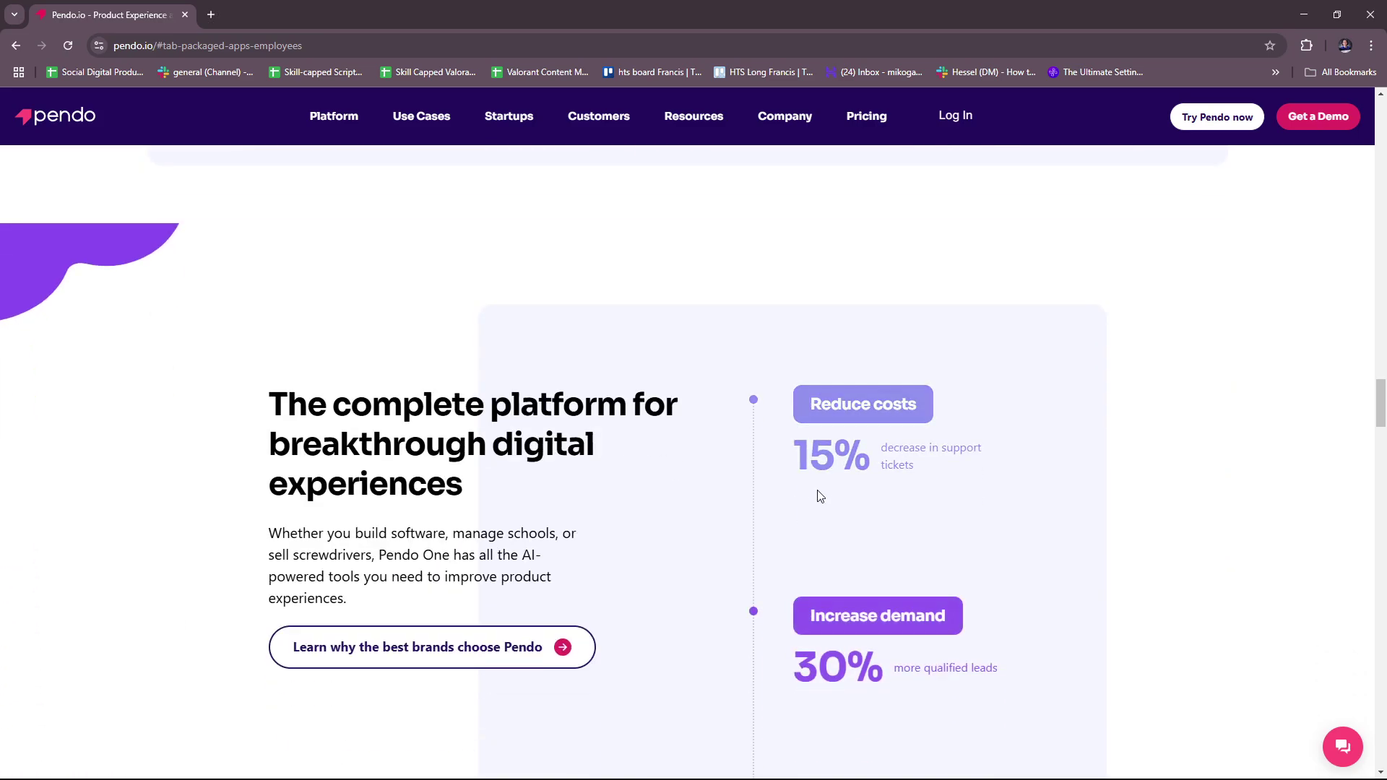
pyautogui.scroll(-1, 491, 379)
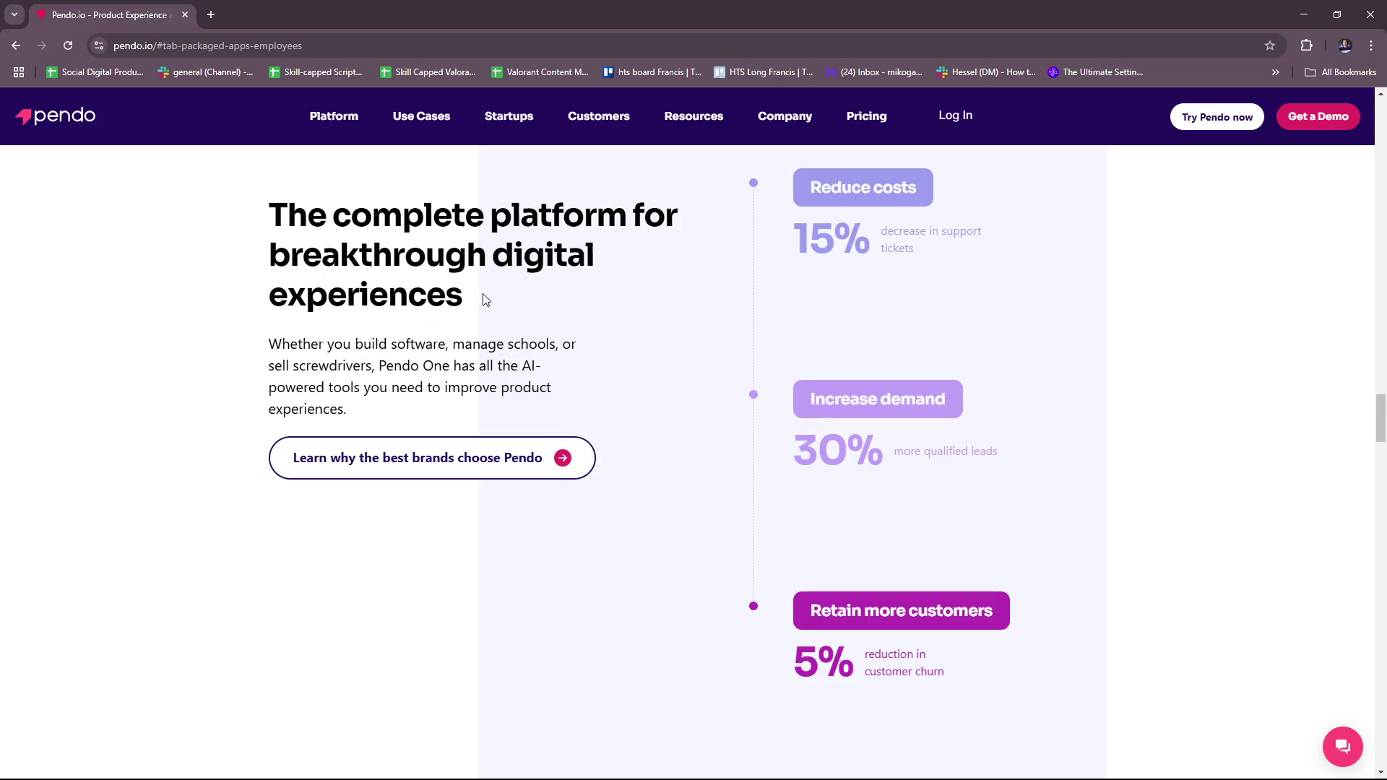
pyautogui.scroll(1, 892, 325)
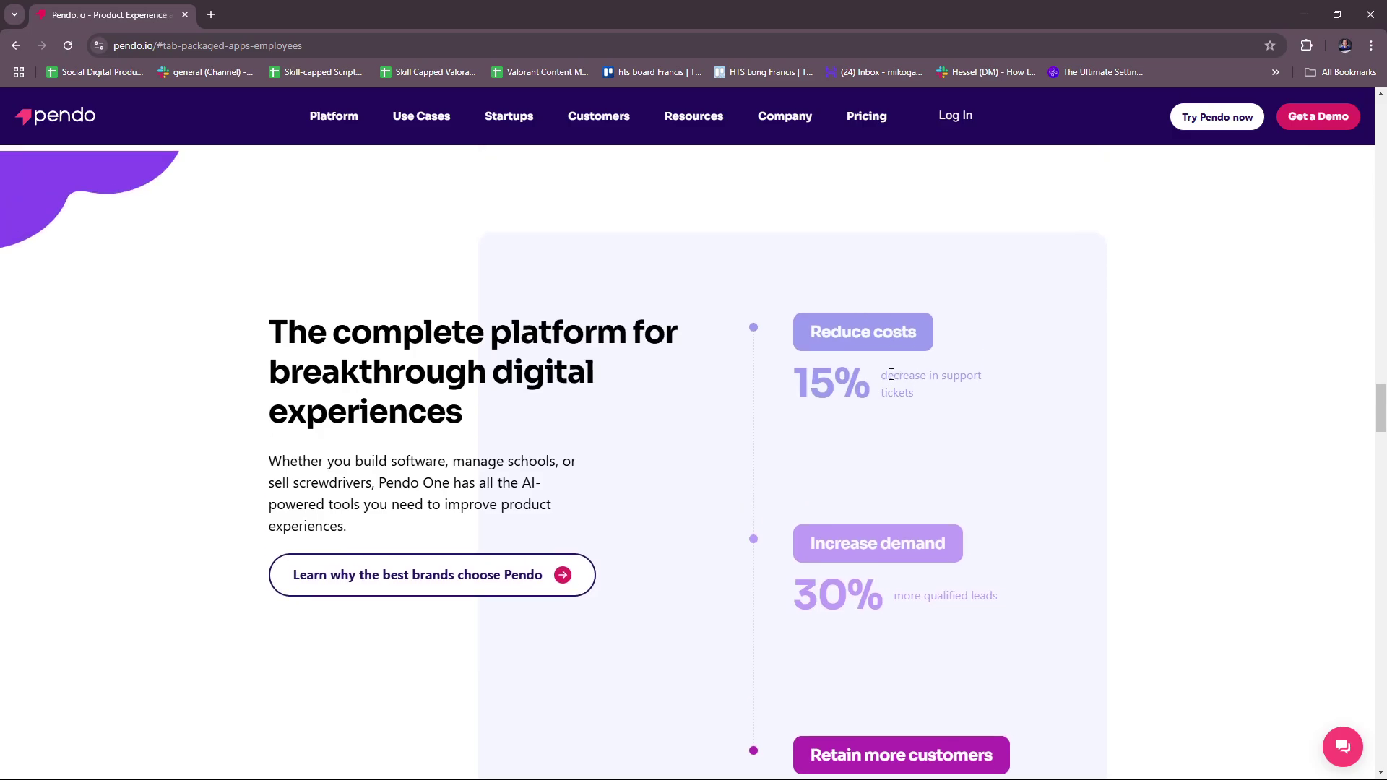
pyautogui.scroll(-1, 891, 375)
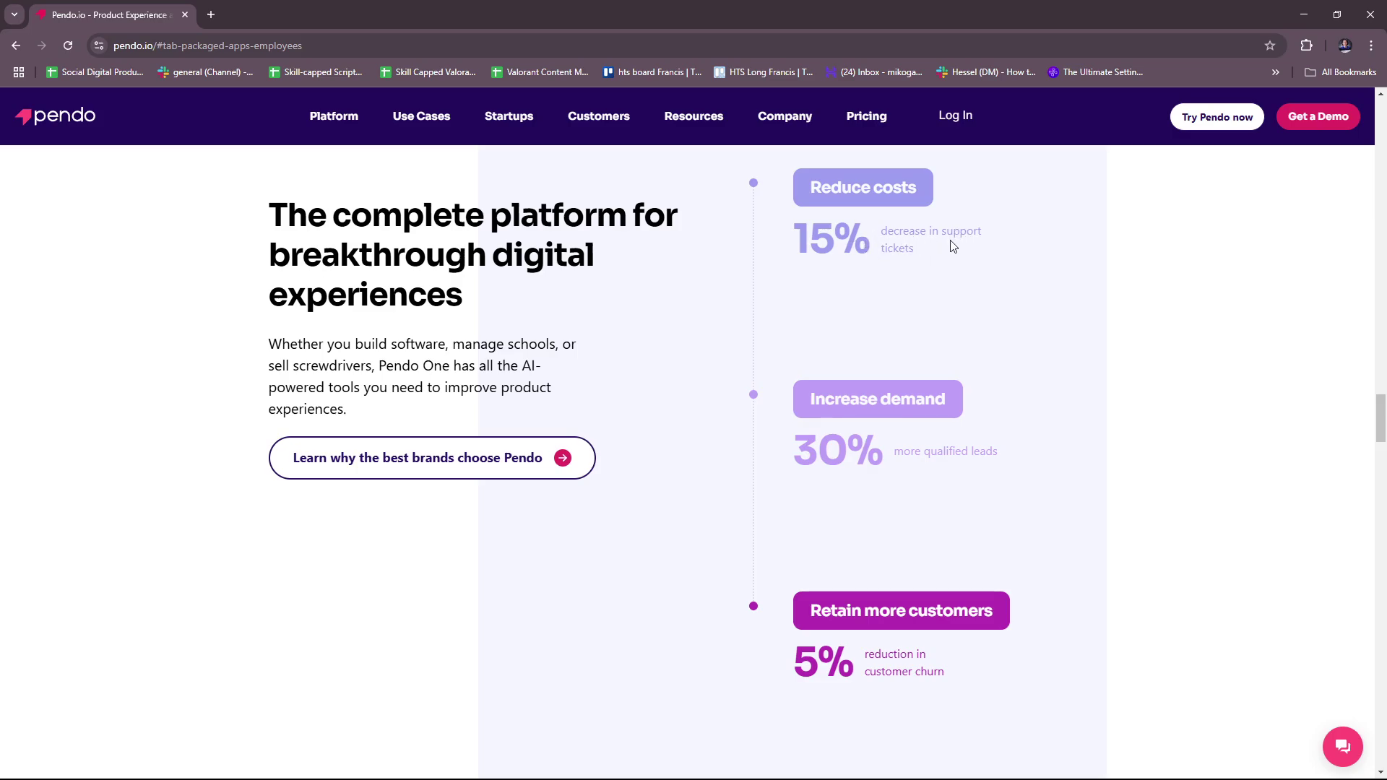
pyautogui.scroll(-1, 986, 303)
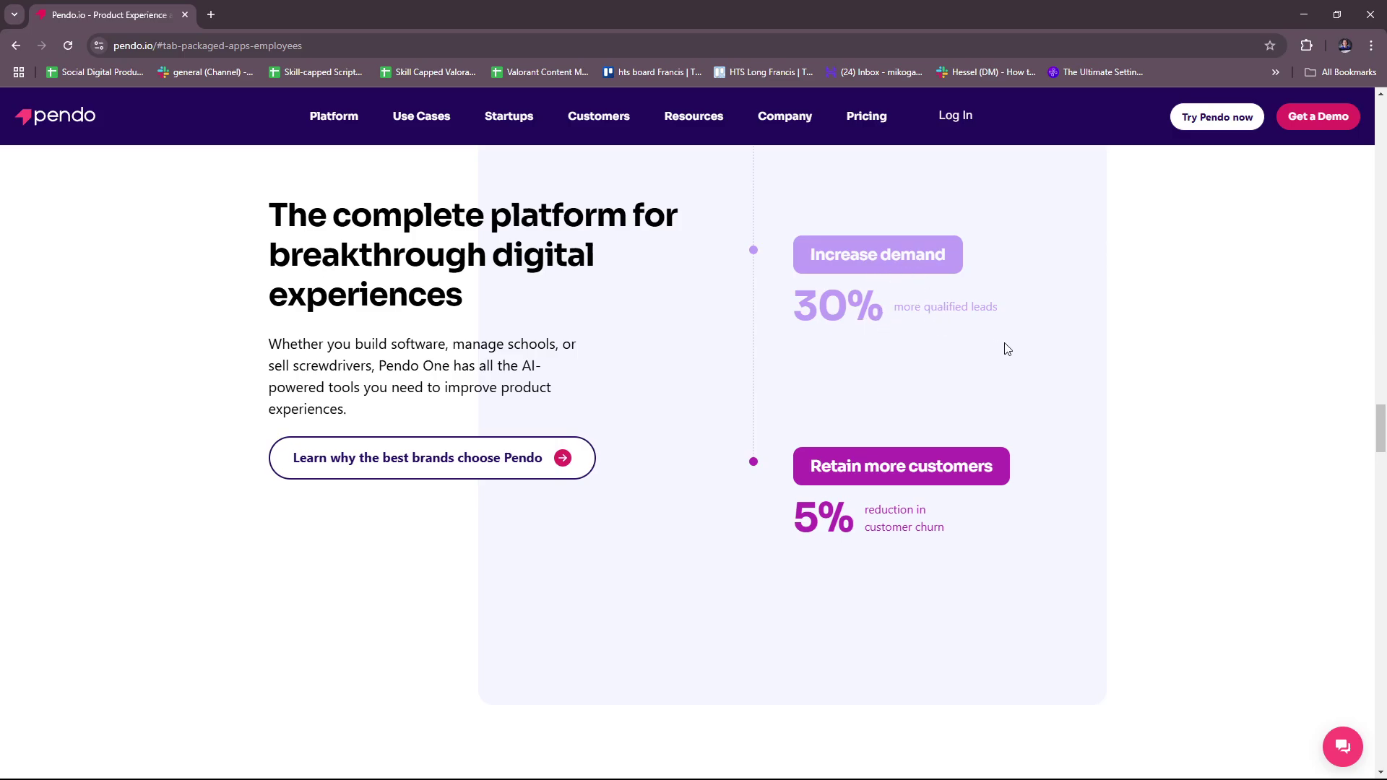
pyautogui.scroll(-1, 1004, 347)
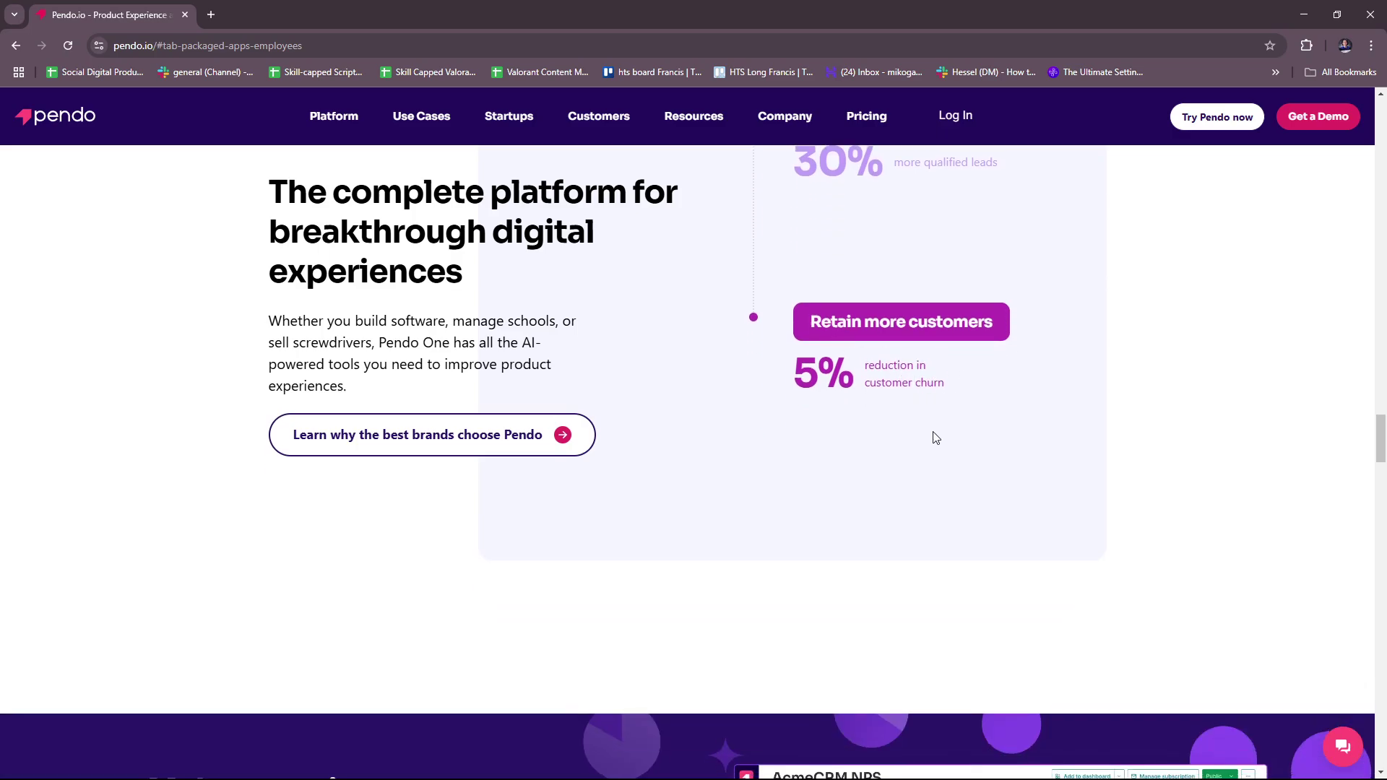
pyautogui.scroll(-1, 846, 403)
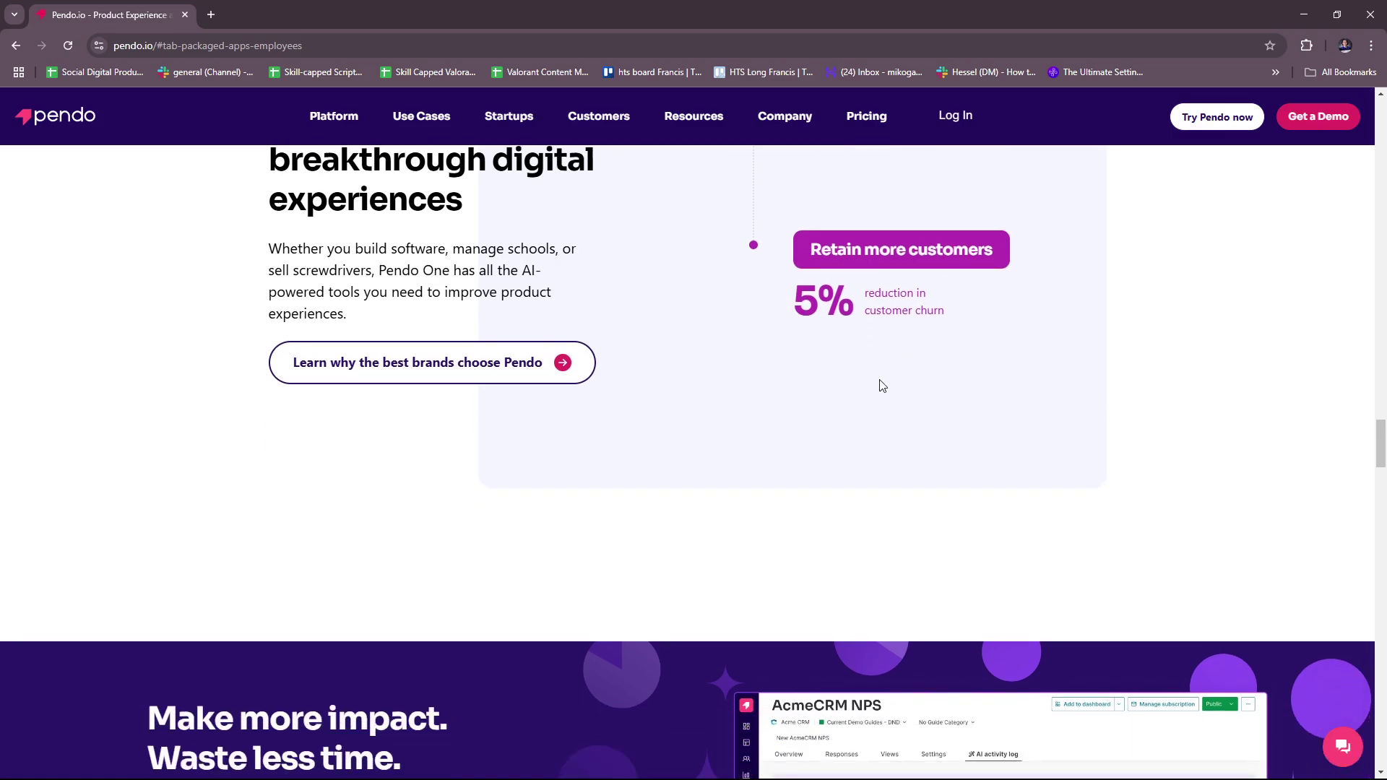
pyautogui.scroll(-2, 872, 402)
pyautogui.scroll(-1, 866, 417)
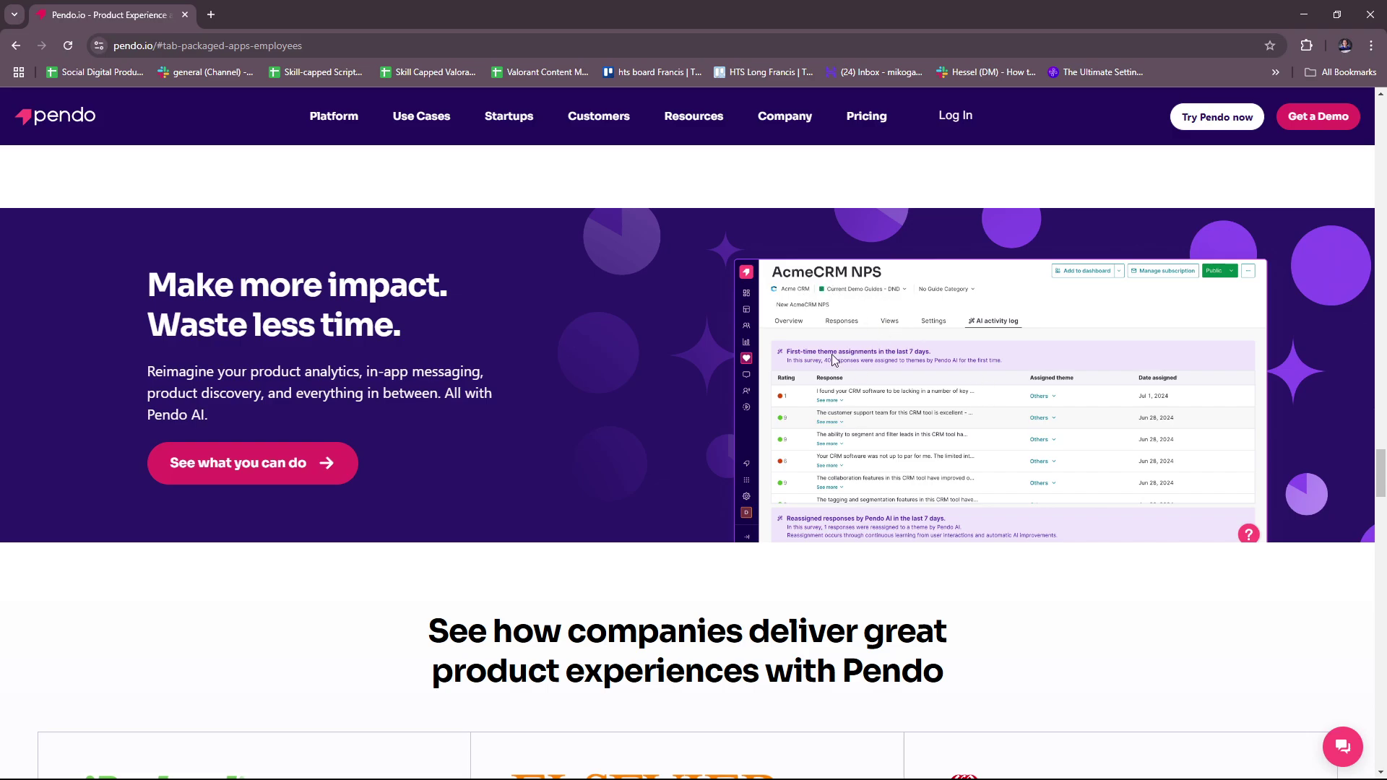
pyautogui.scroll(-2, 413, 370)
pyautogui.scroll(-1, 467, 383)
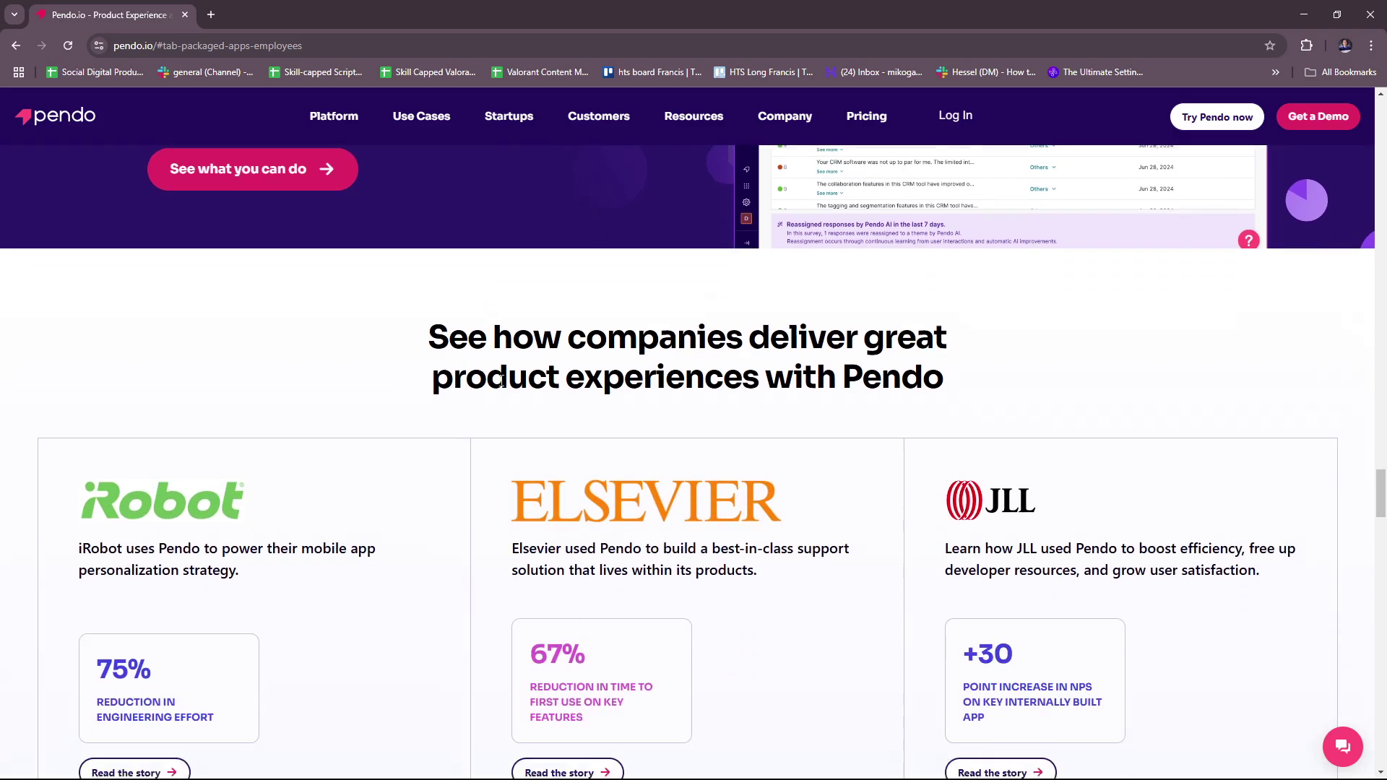
pyautogui.scroll(-1, 589, 363)
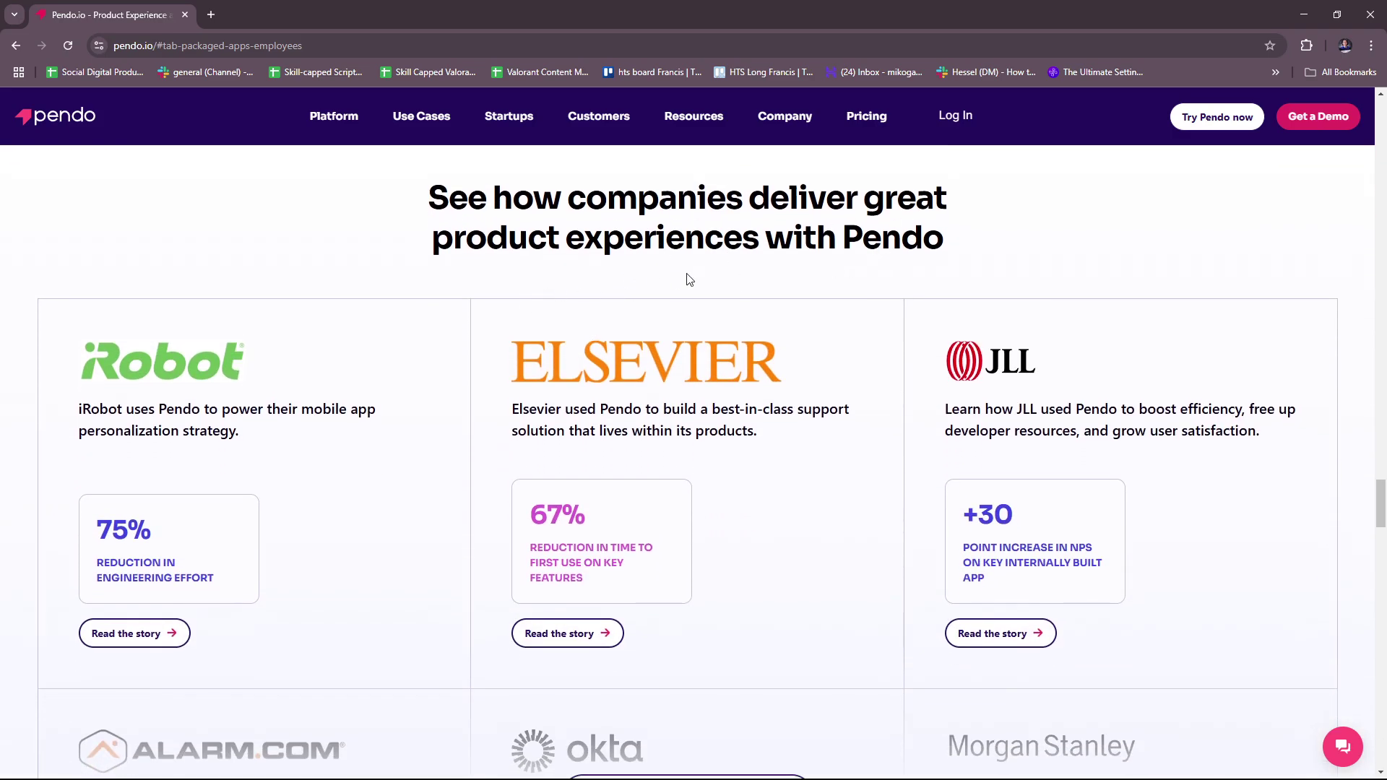
pyautogui.scroll(-1, 759, 347)
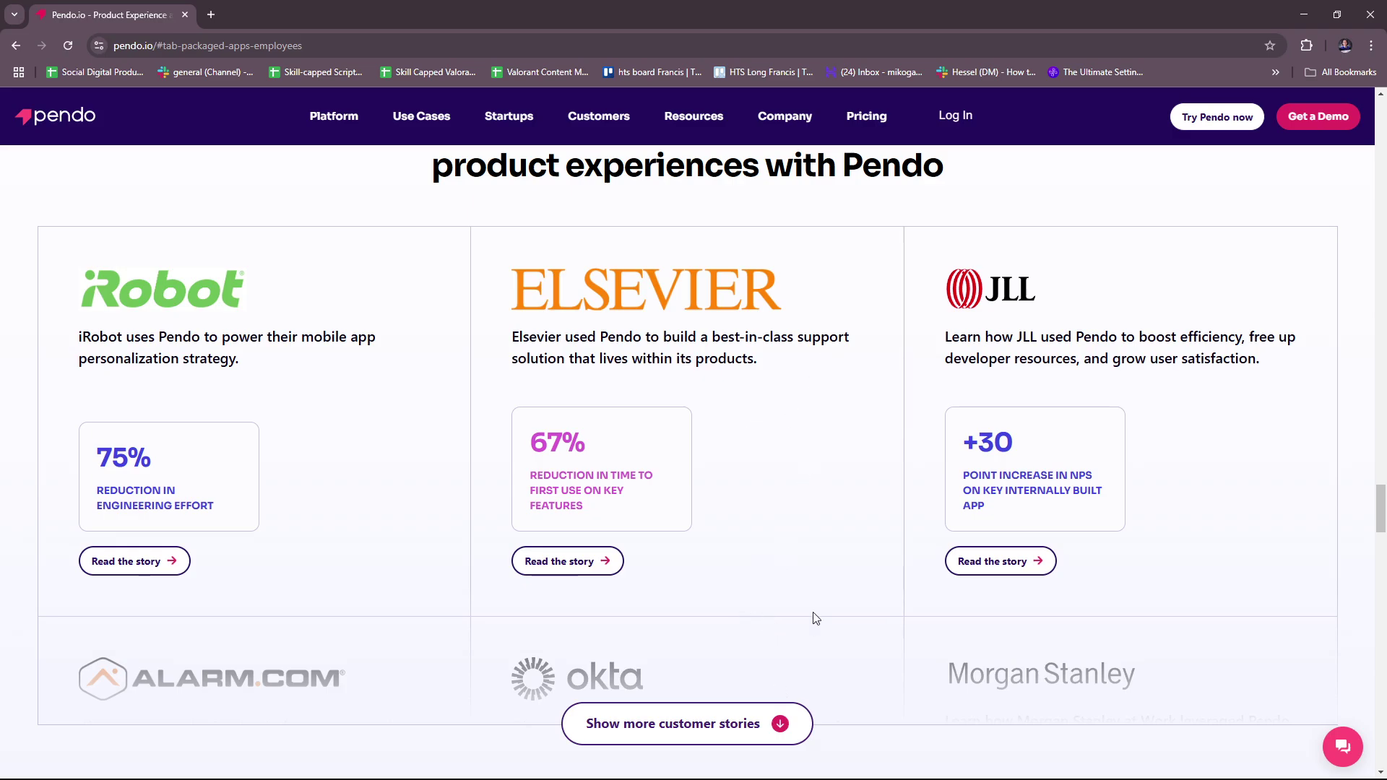
pyautogui.scroll(-1, 812, 617)
# Step: Use 'Show more customer stories' to reveal the Alarm.com, Okta and Morgan Stanley case studies
pyautogui.click(783, 650)
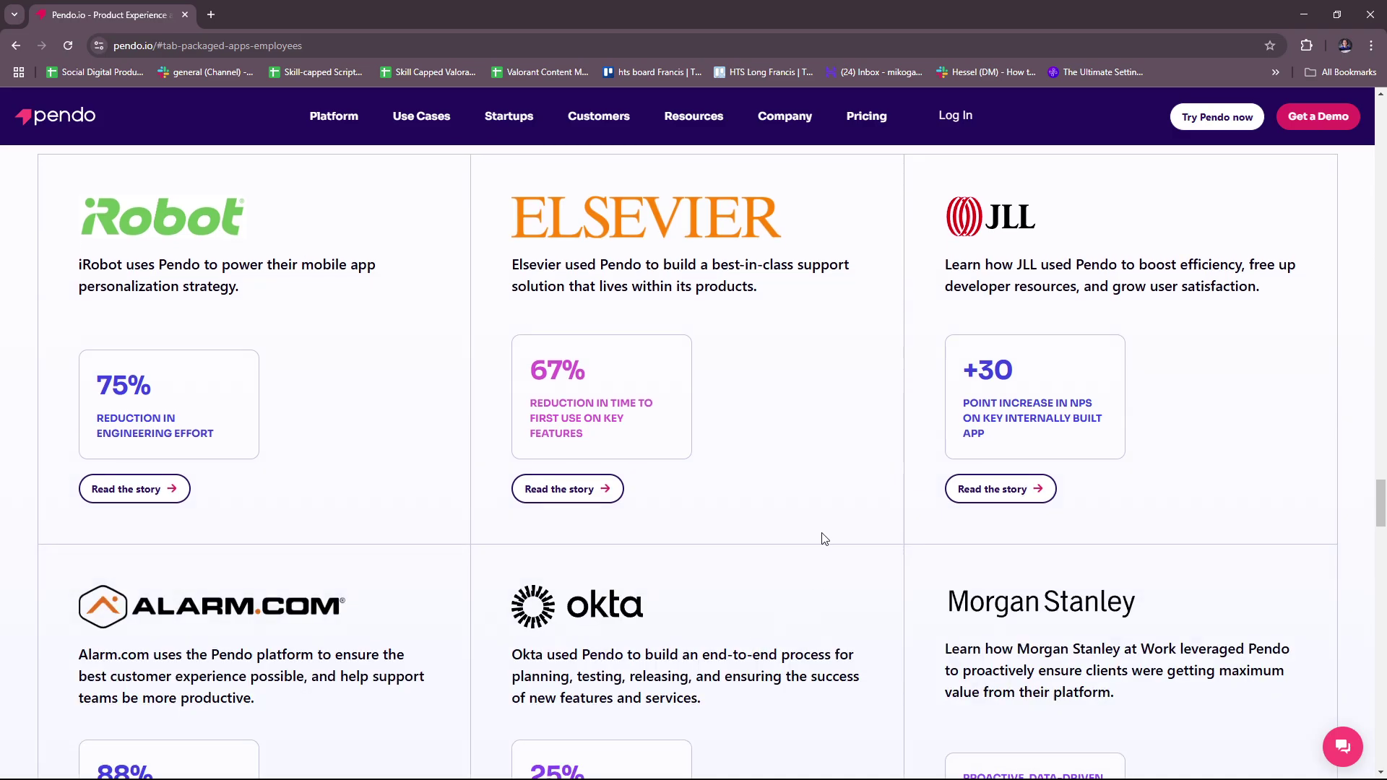
pyautogui.scroll(-2, 531, 471)
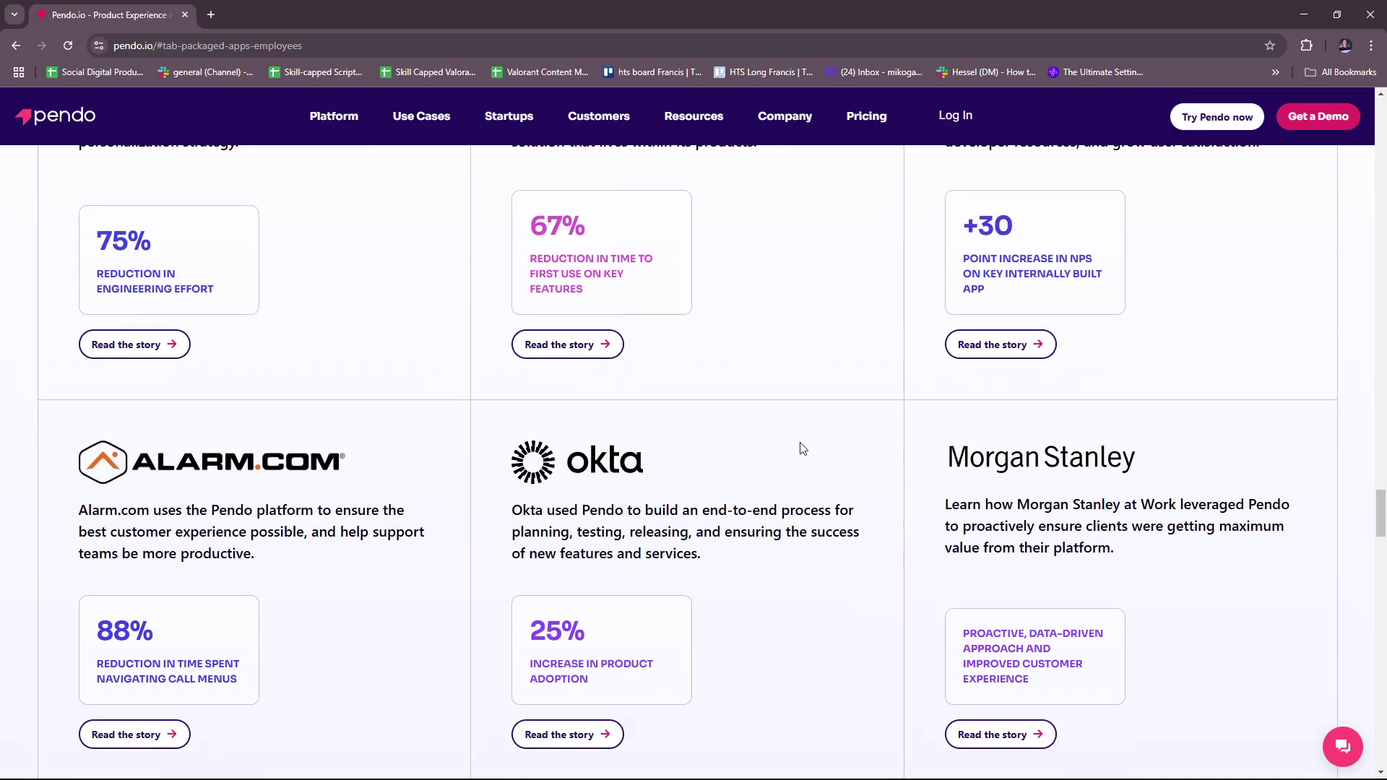
pyautogui.scroll(2, 801, 448)
pyautogui.scroll(-3, 796, 569)
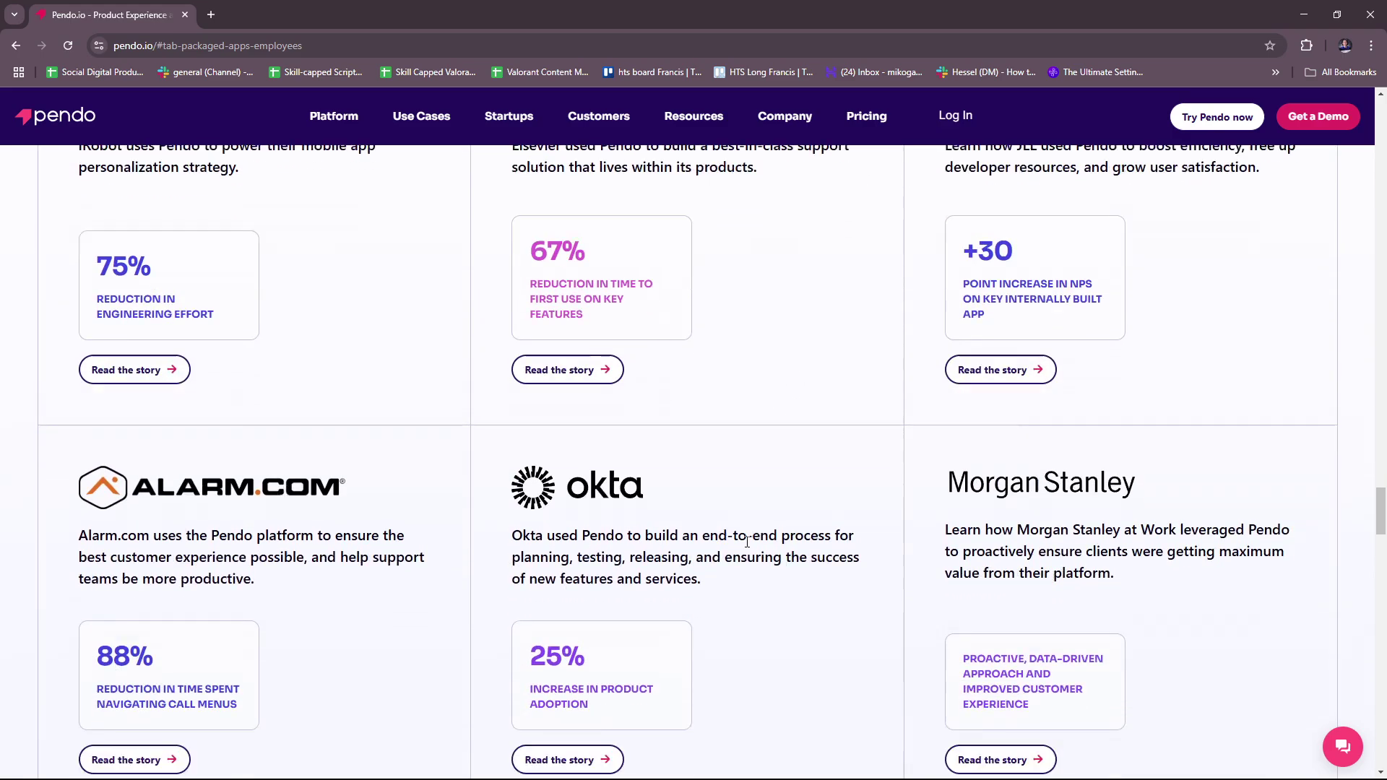
pyautogui.scroll(-3, 877, 481)
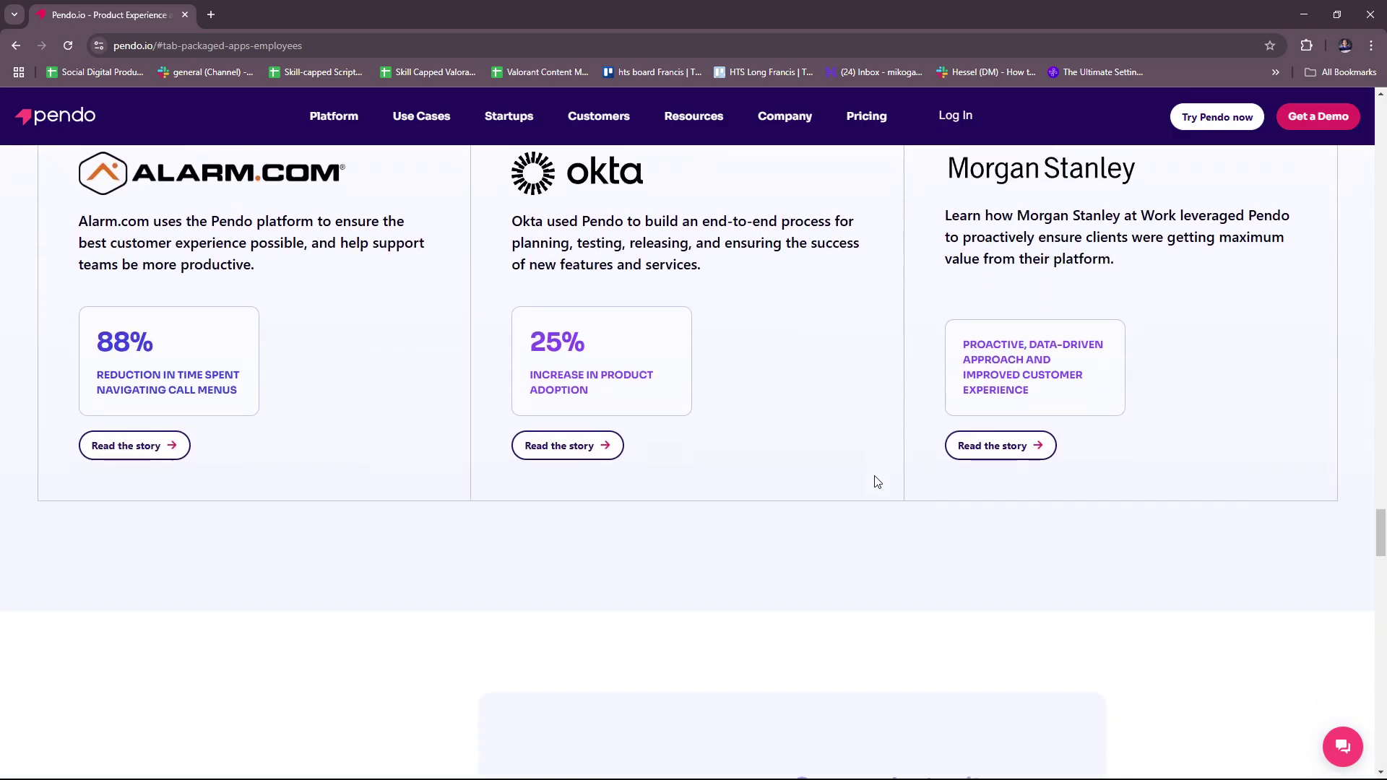
pyautogui.scroll(-3, 809, 502)
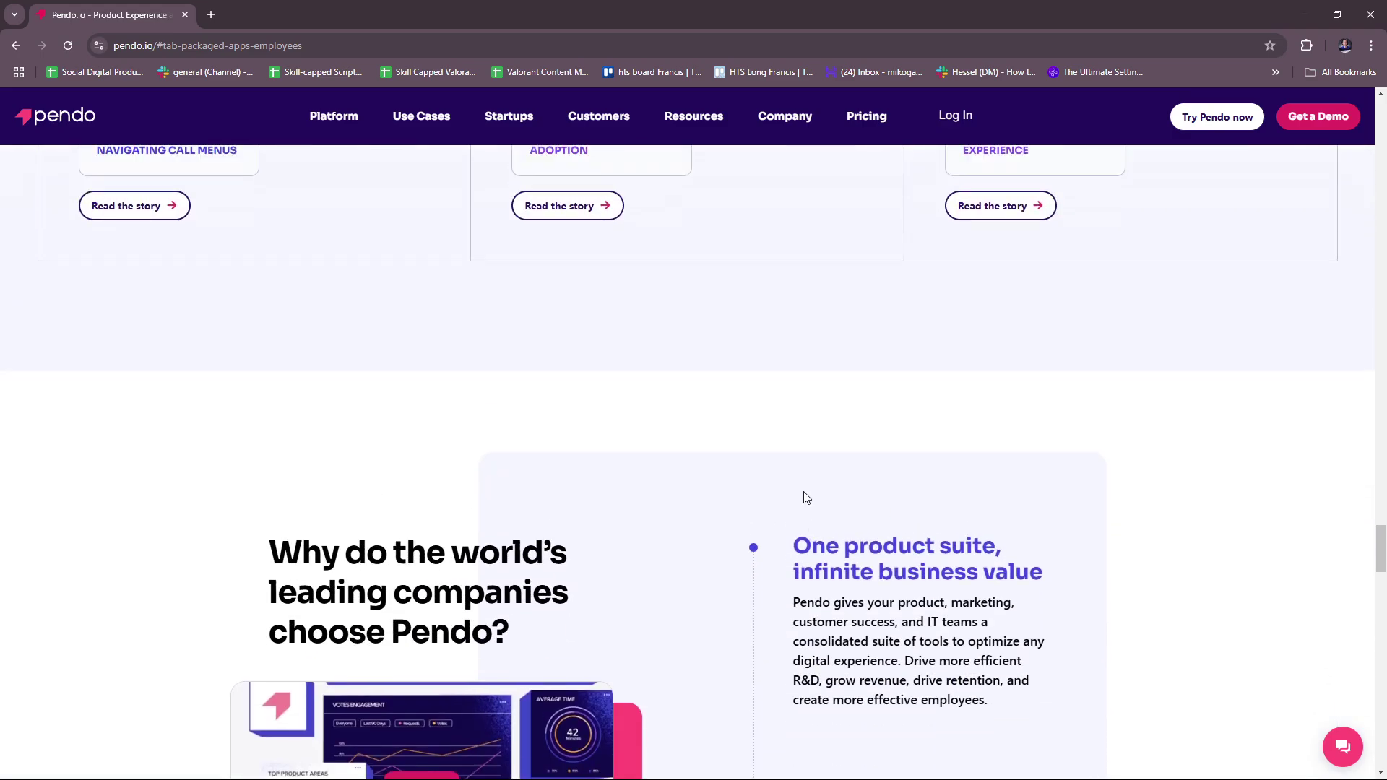
pyautogui.scroll(4, 802, 496)
pyautogui.scroll(3, 745, 383)
pyautogui.scroll(1, 629, 384)
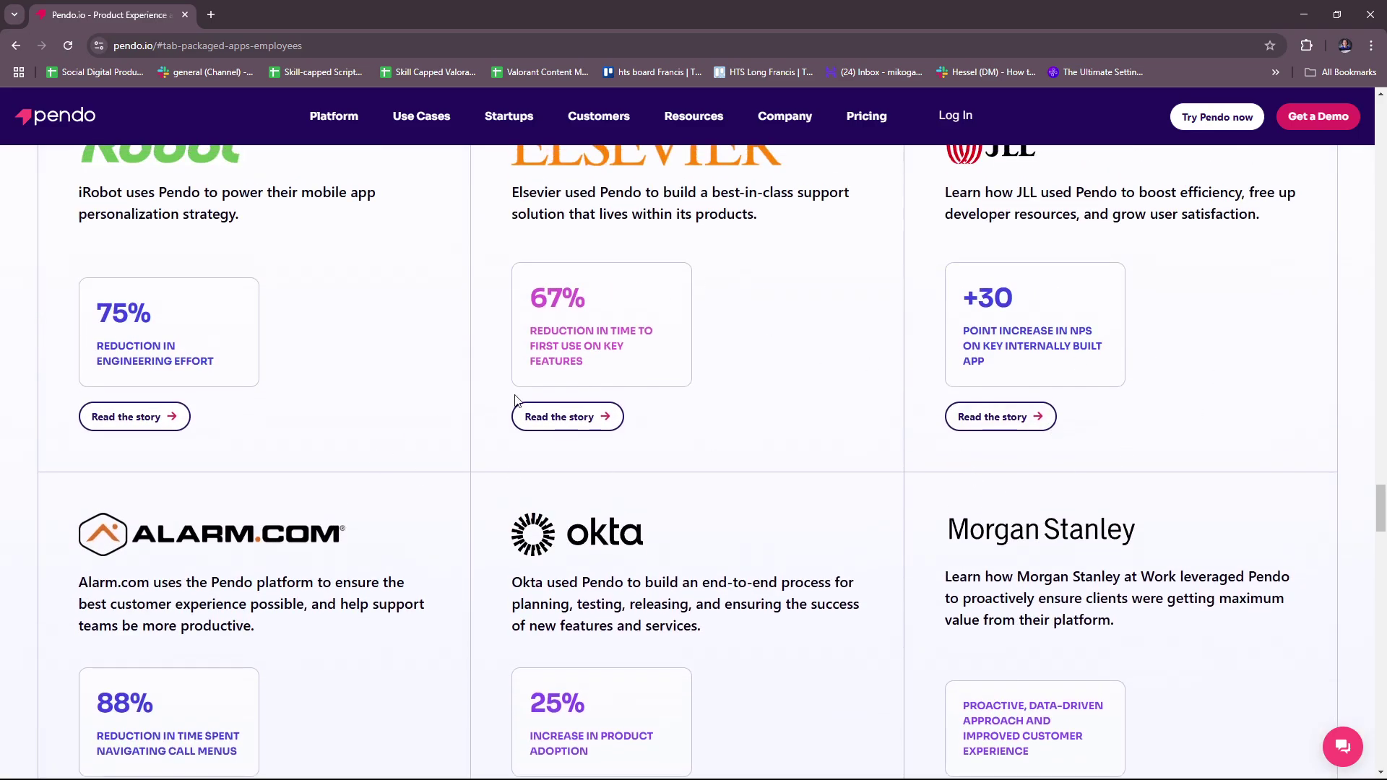
pyautogui.scroll(-2, 792, 539)
pyautogui.scroll(-2, 820, 551)
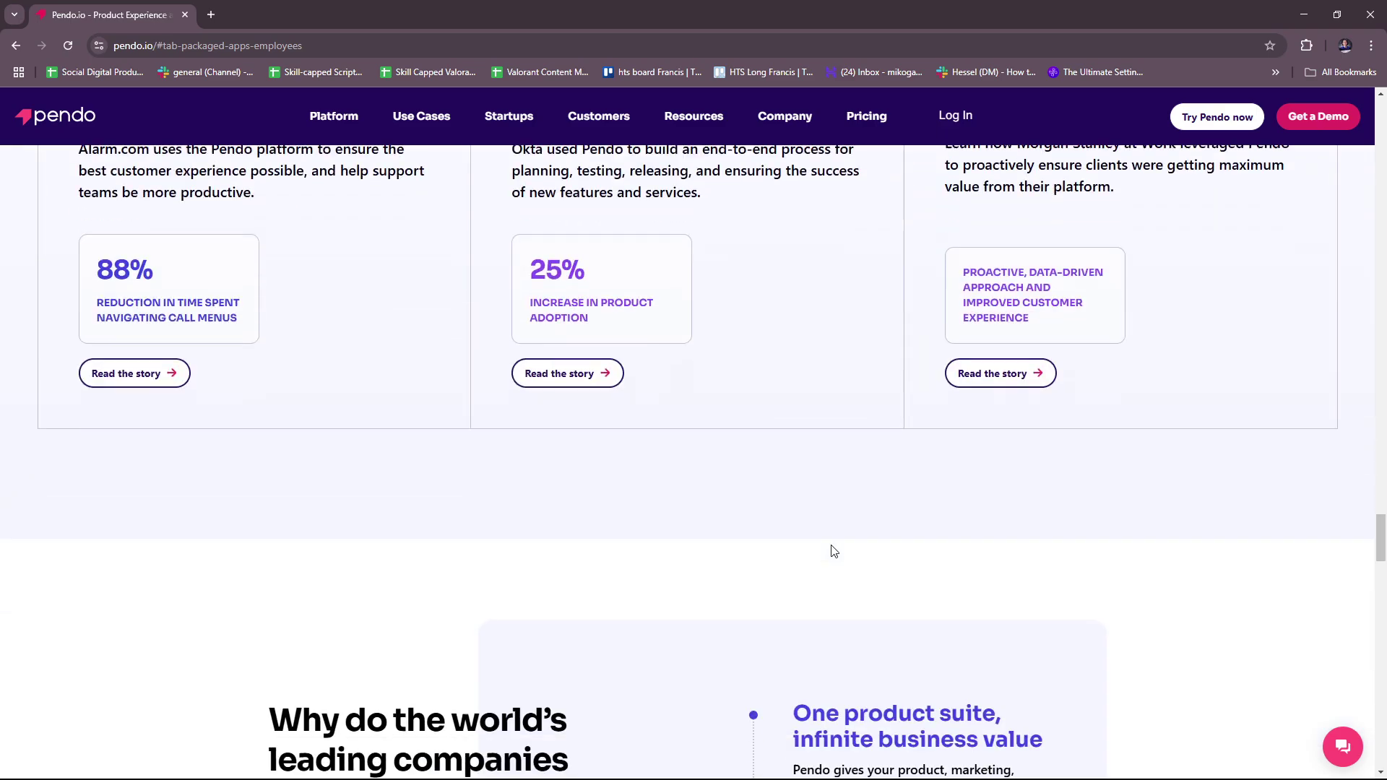
pyautogui.scroll(2, 825, 519)
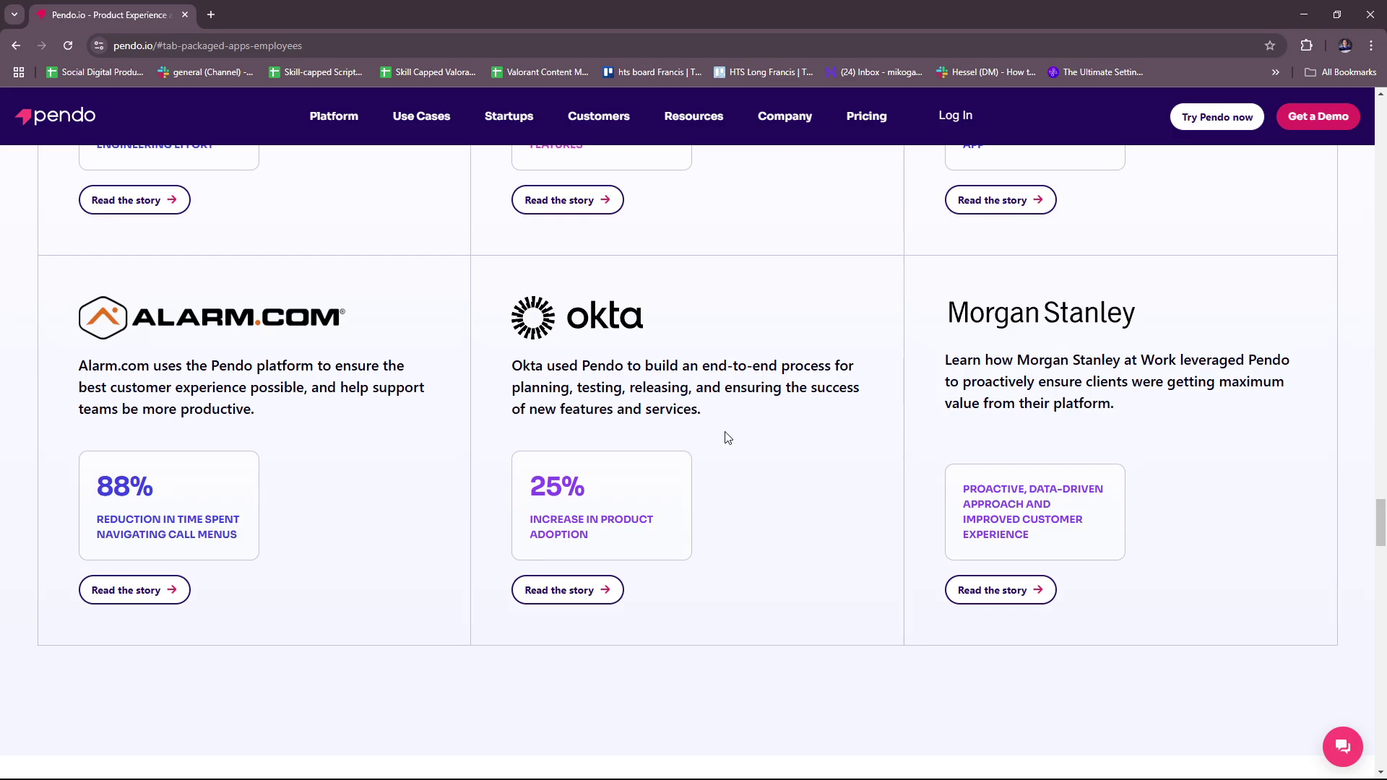
pyautogui.scroll(-2, 725, 439)
pyautogui.scroll(-3, 748, 434)
pyautogui.scroll(-2, 748, 434)
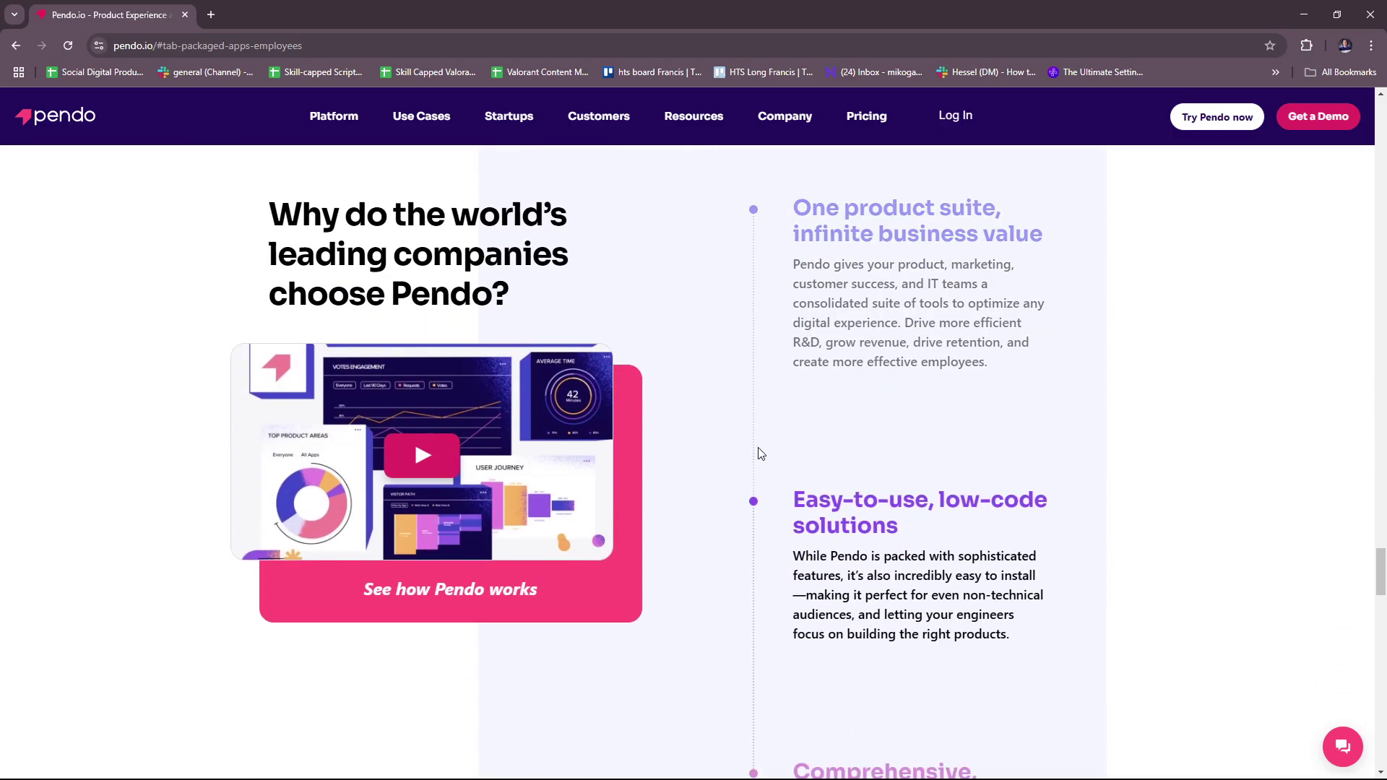
pyautogui.scroll(1, 507, 399)
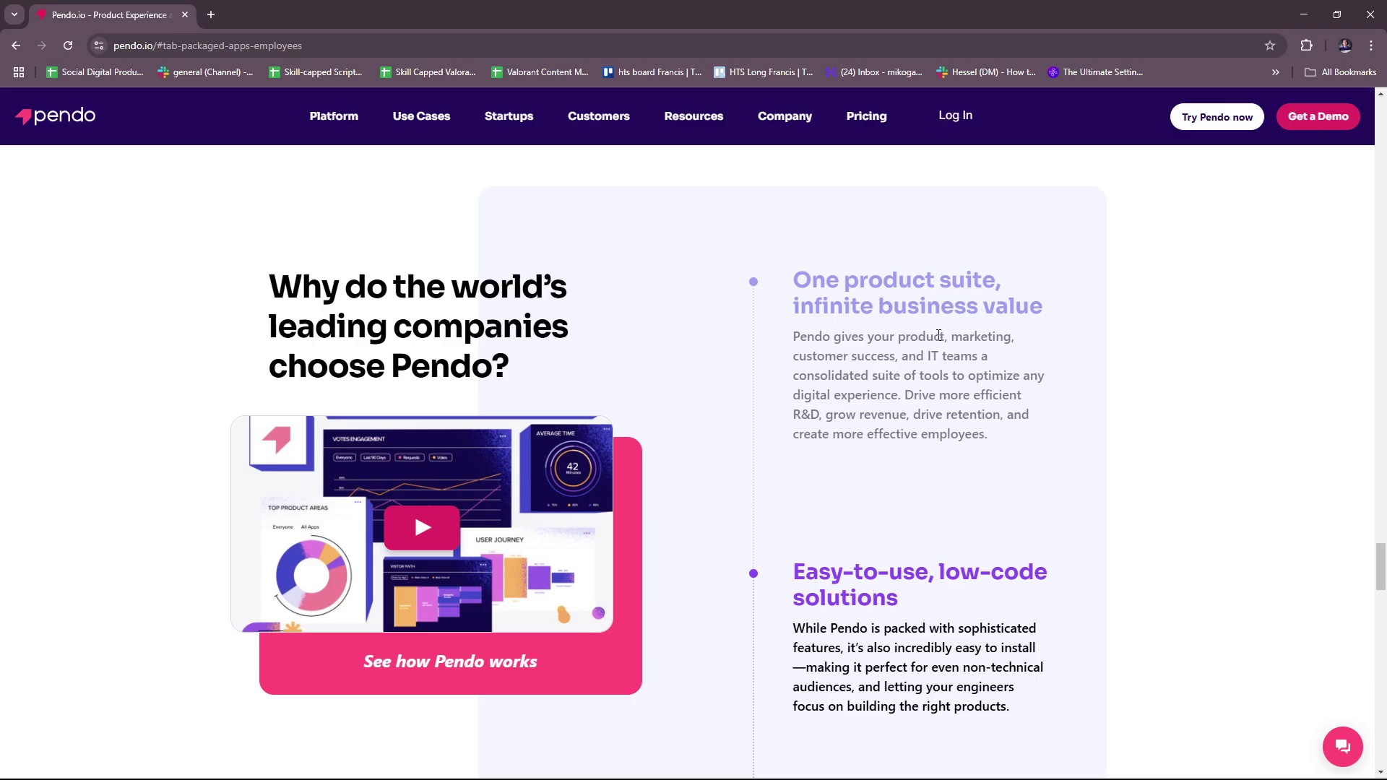
pyautogui.scroll(-2, 1008, 355)
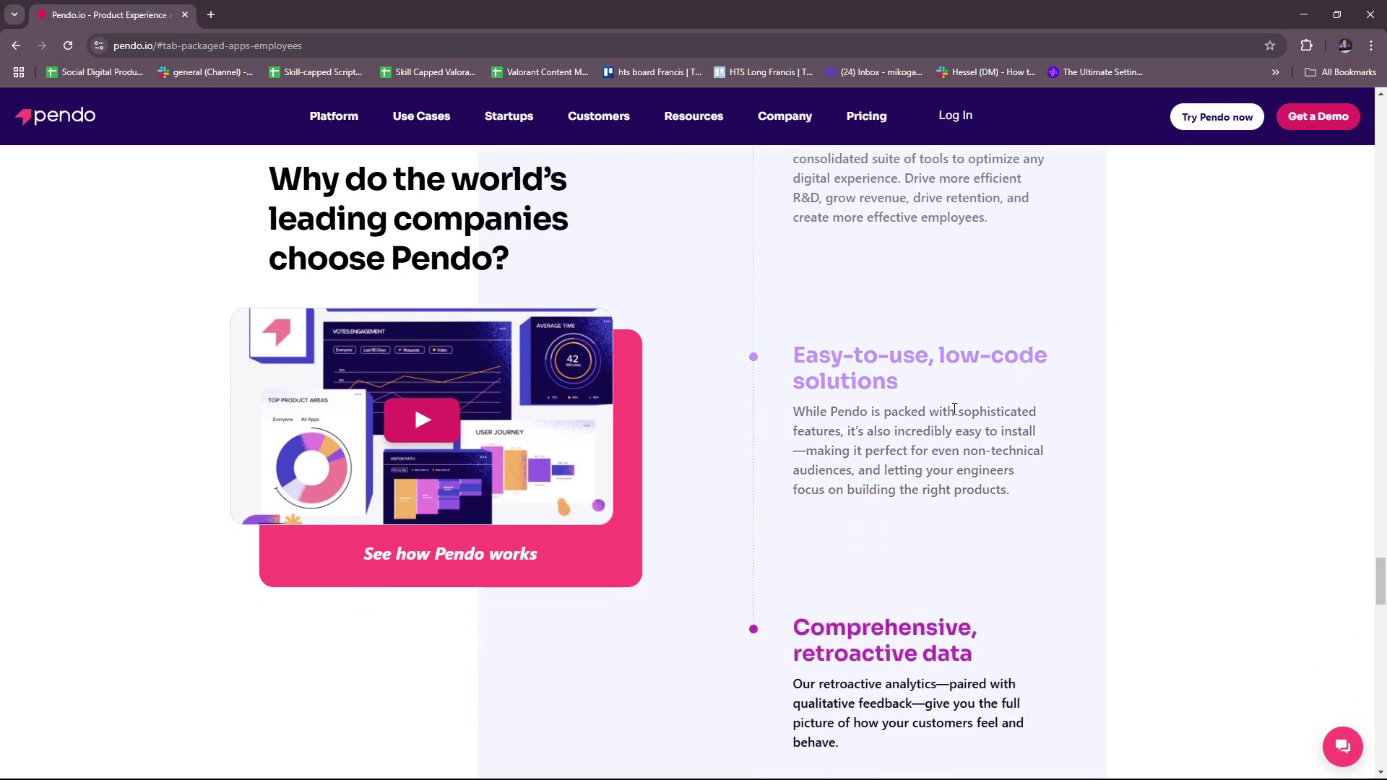
pyautogui.scroll(1, 985, 409)
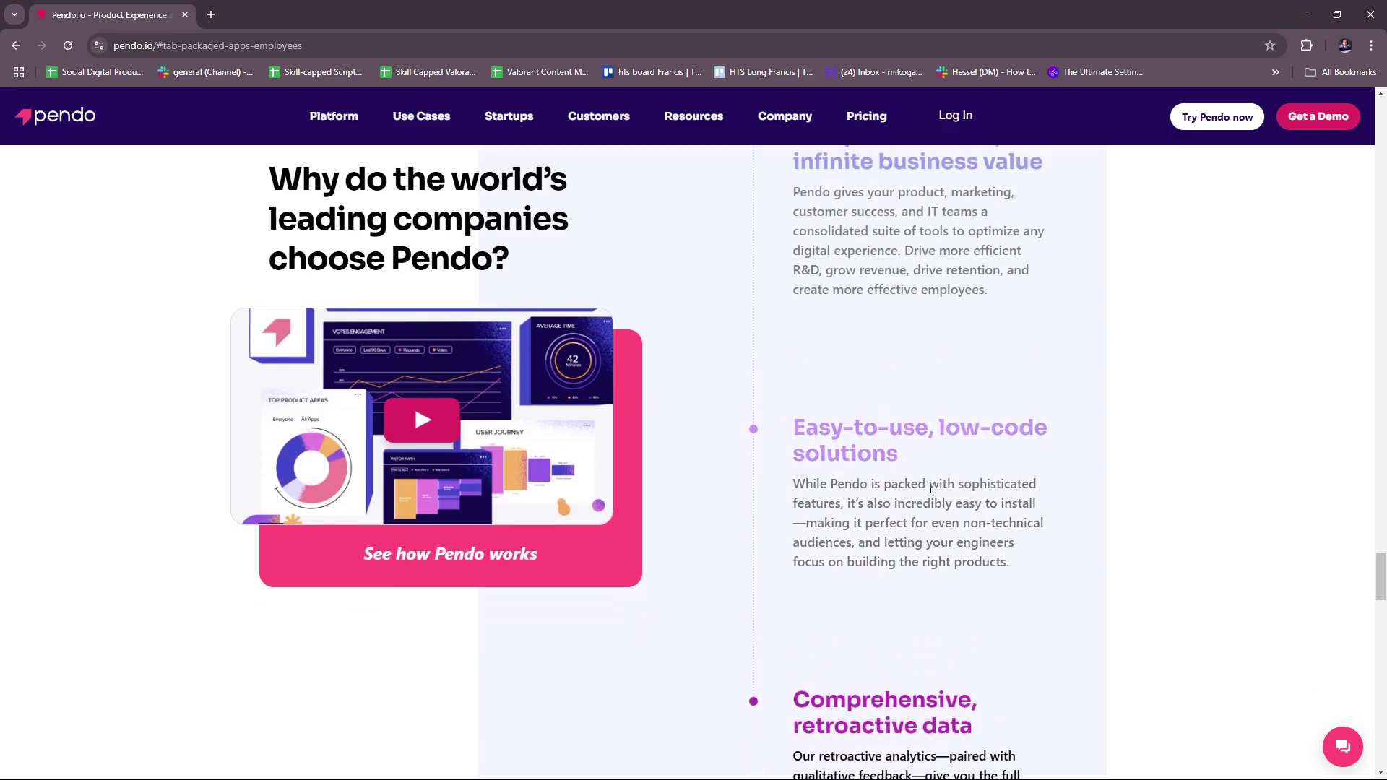
pyautogui.scroll(-2, 932, 486)
pyautogui.scroll(-1, 940, 489)
pyautogui.scroll(-1, 903, 460)
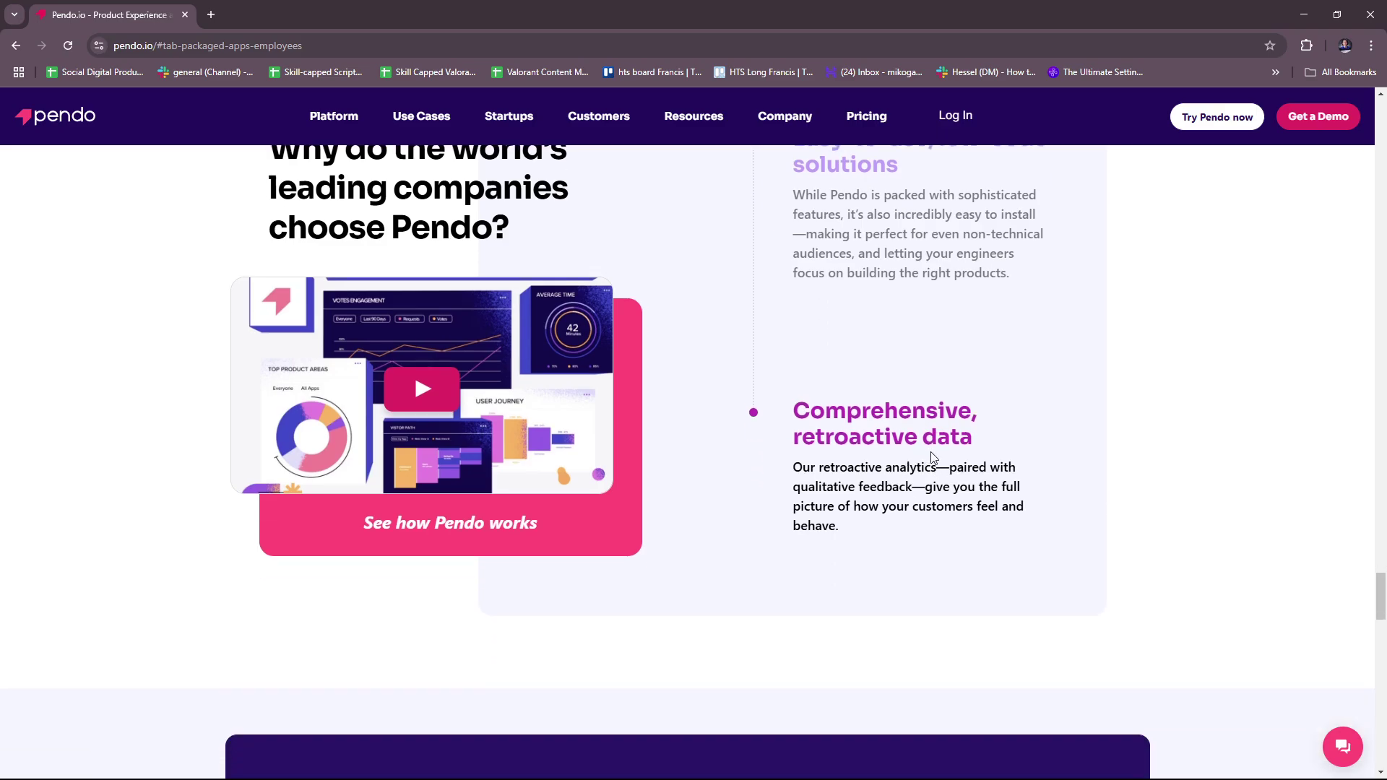
pyautogui.scroll(-1, 951, 466)
pyautogui.scroll(-2, 972, 467)
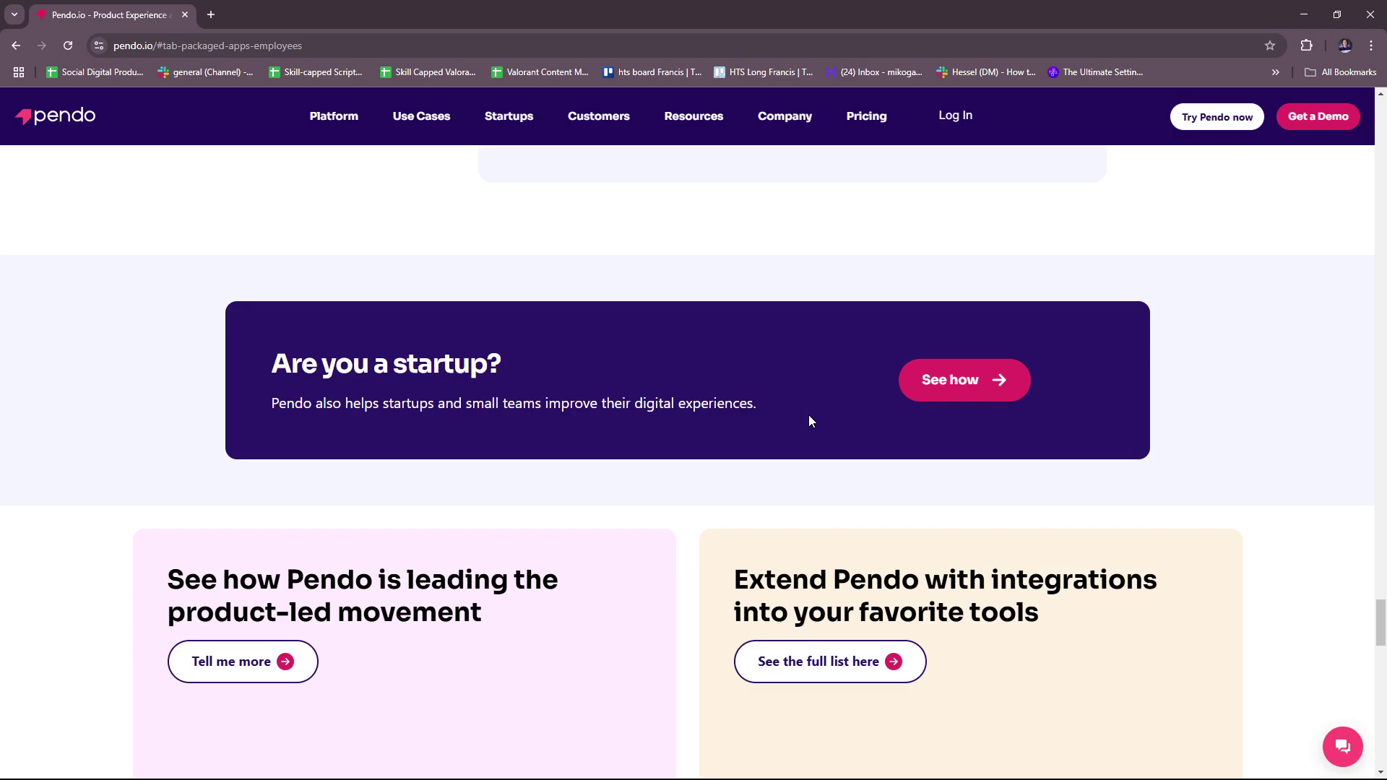
pyautogui.scroll(-3, 777, 396)
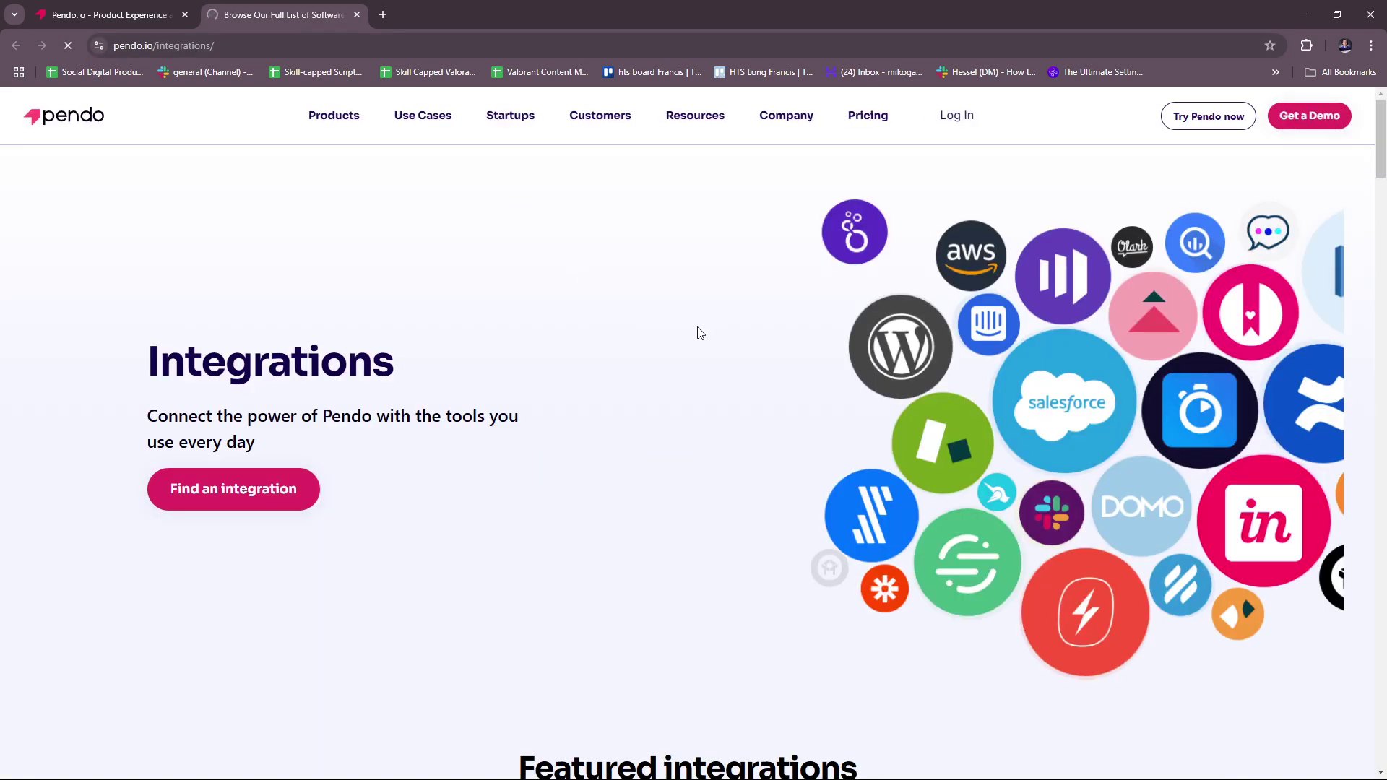
pyautogui.scroll(-3, 624, 359)
pyautogui.scroll(-2, 633, 360)
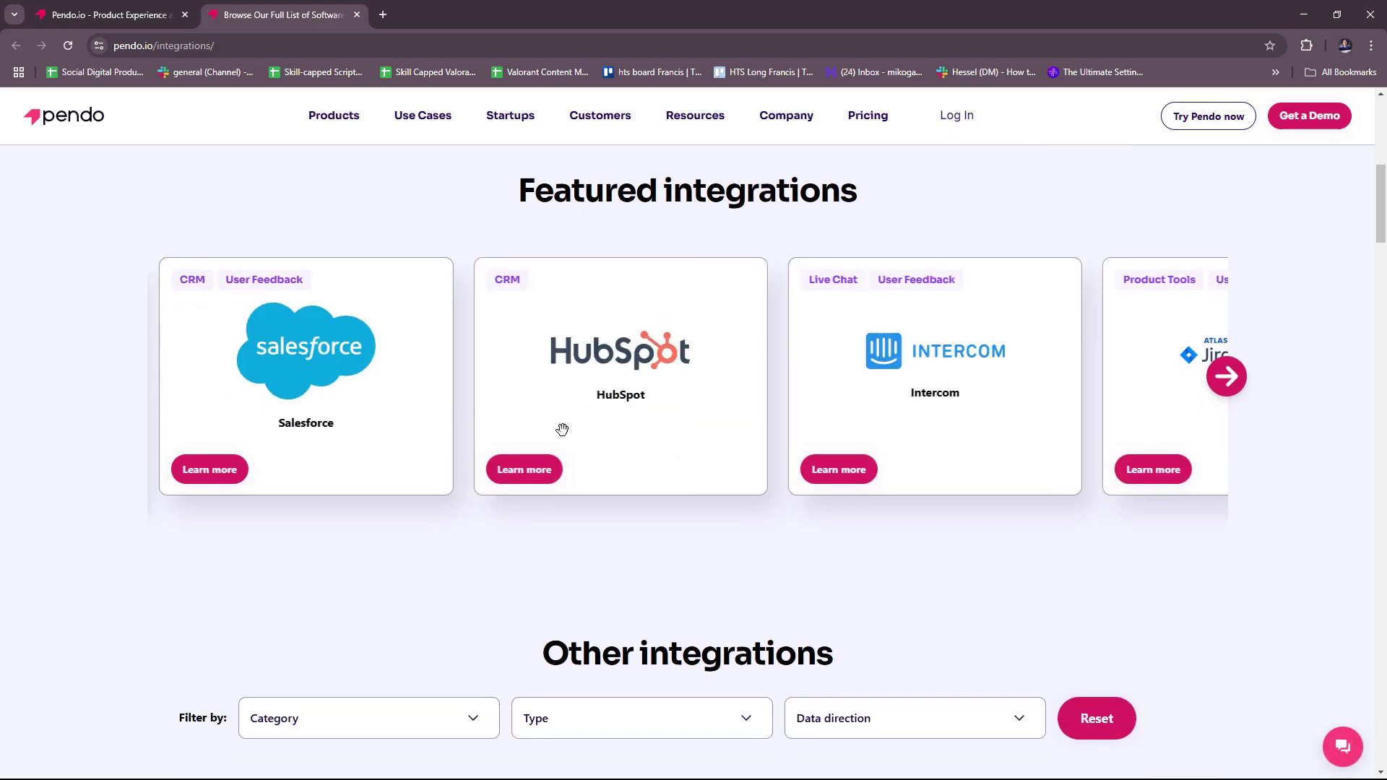
# Step: Page the featured integrations through Jira, Okta, Segment and Zendesk, then go to Pricing
pyautogui.click(1226, 448)
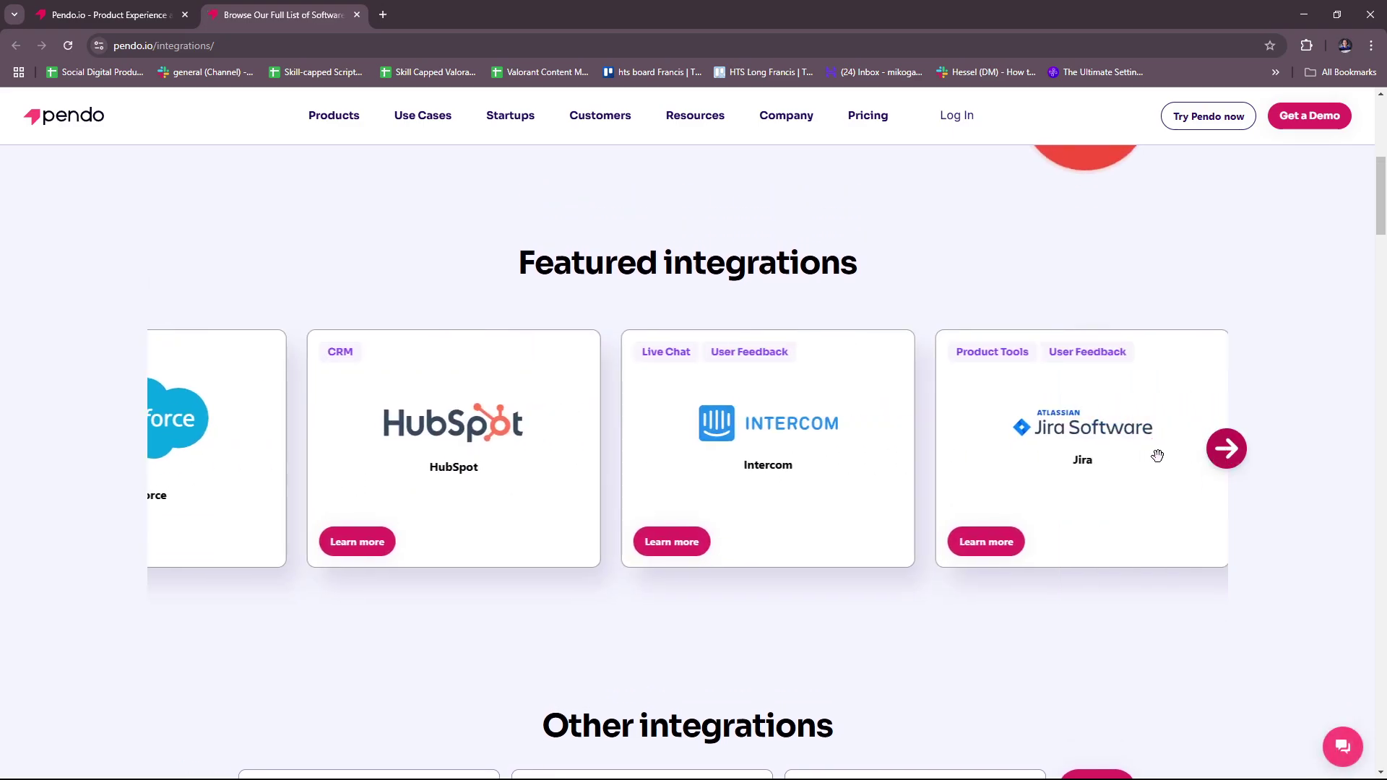
pyautogui.click(1225, 448)
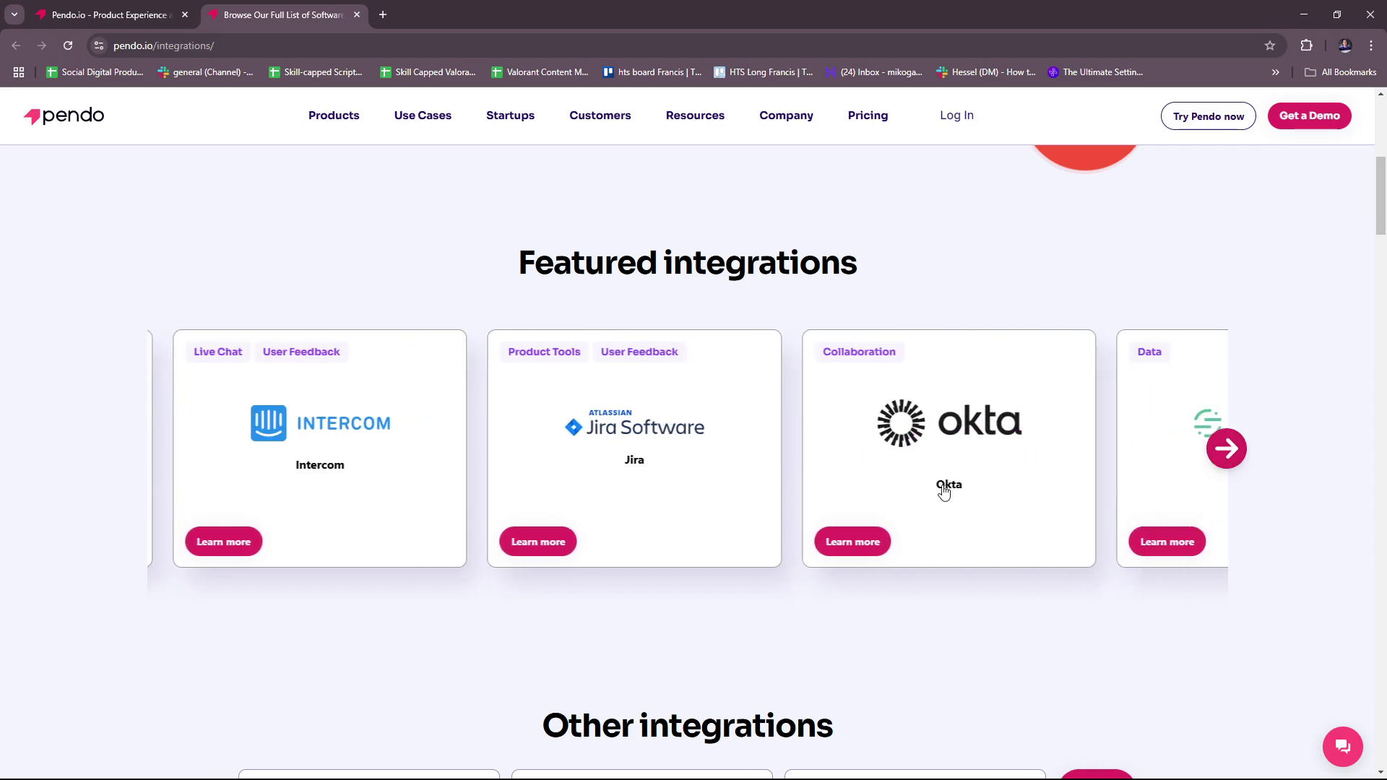
pyautogui.scroll(-2, 1084, 456)
pyautogui.click(1226, 303)
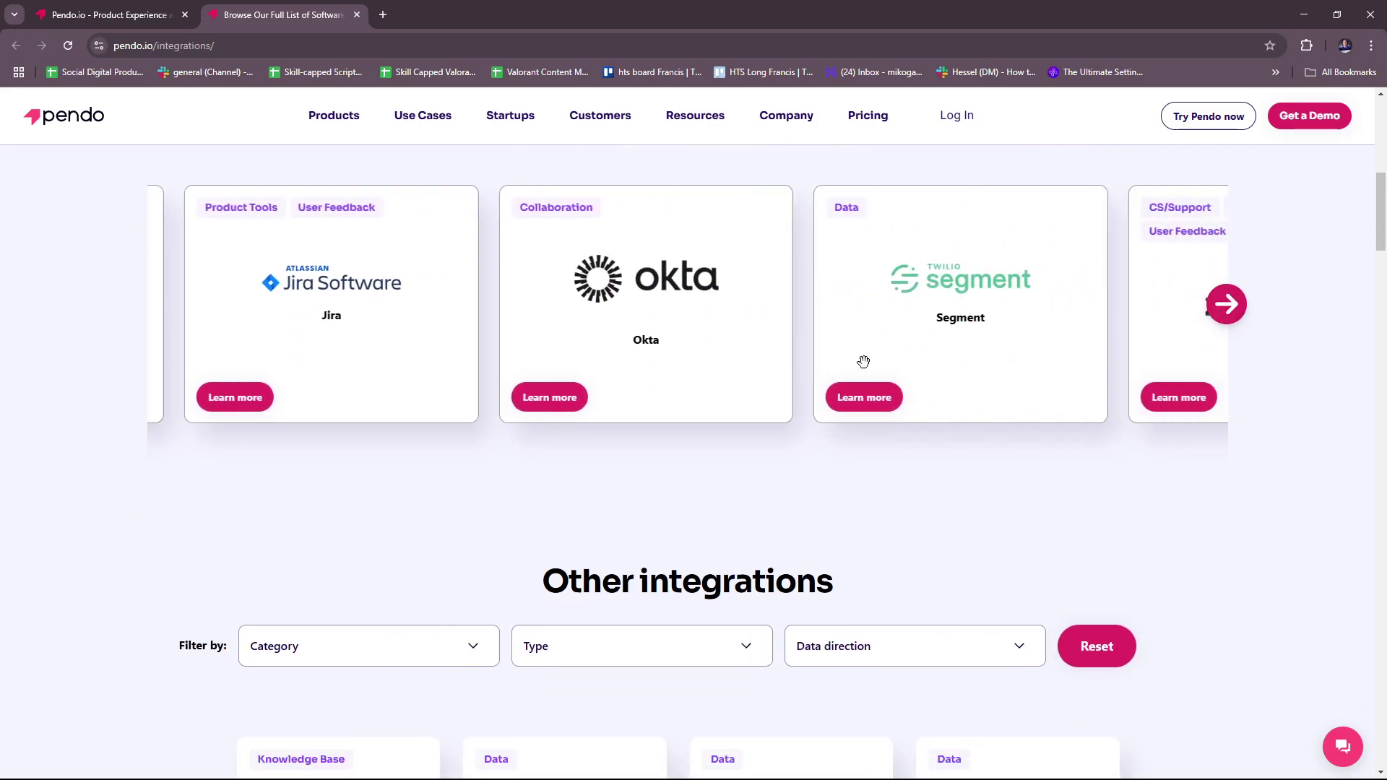
pyautogui.click(1226, 304)
pyautogui.scroll(1, 1041, 455)
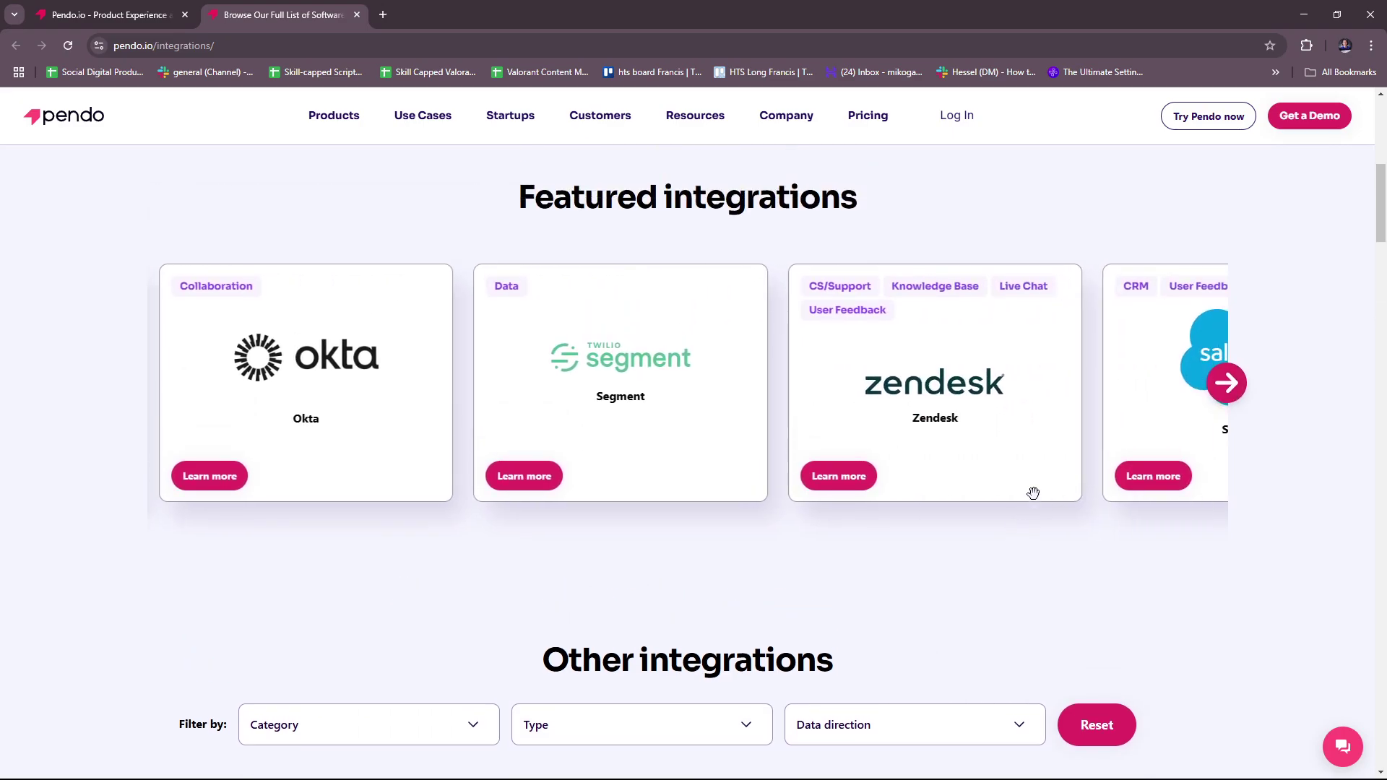
pyautogui.scroll(-3, 1000, 505)
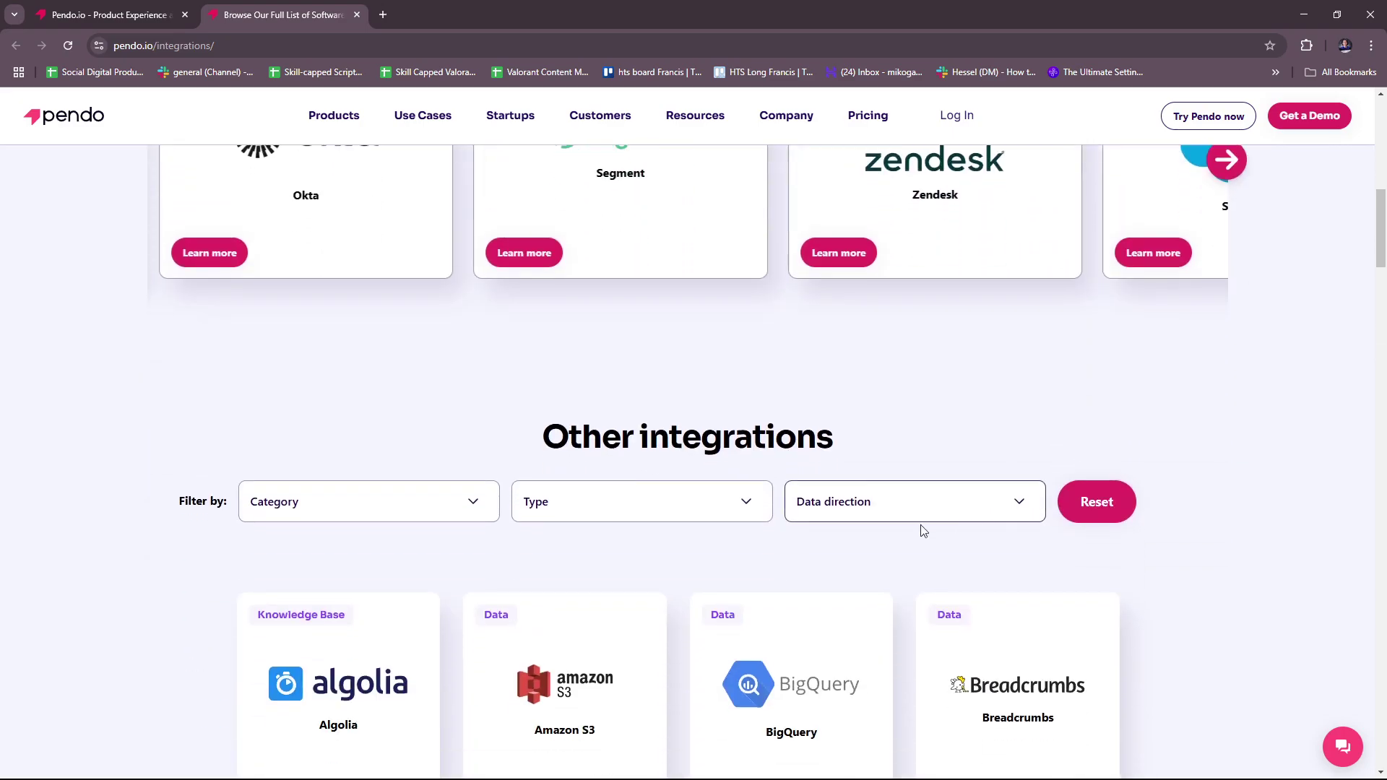
pyautogui.scroll(-2, 911, 525)
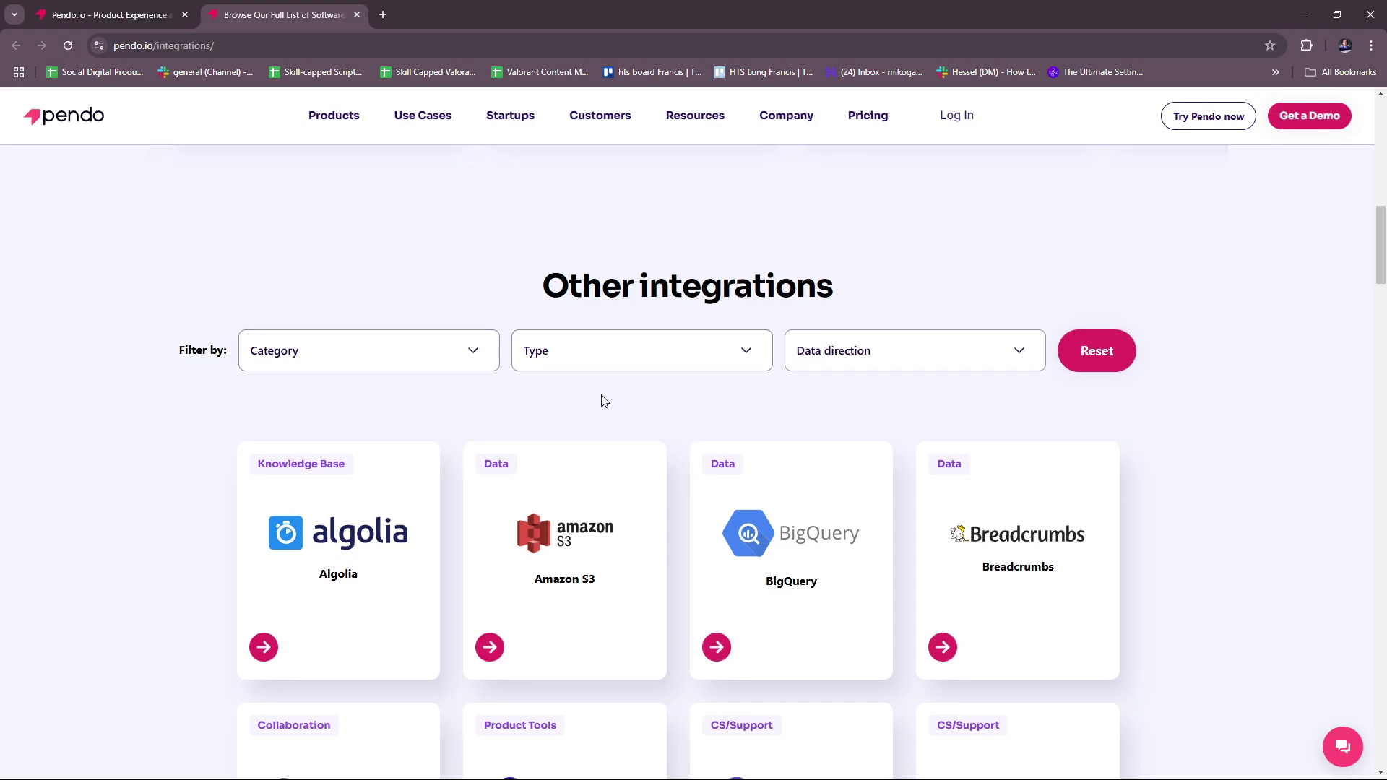
pyautogui.scroll(-1, 603, 400)
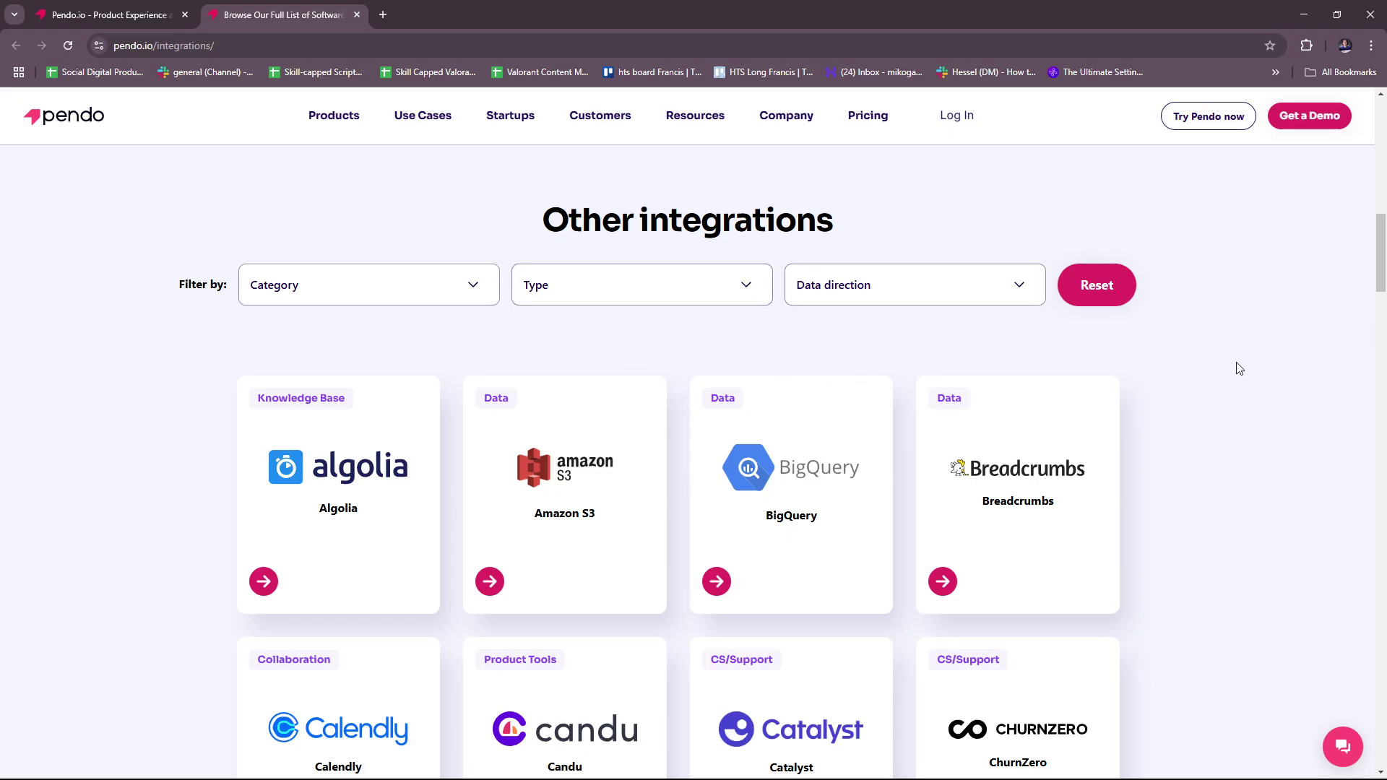
pyautogui.scroll(-4, 963, 430)
pyautogui.scroll(1, 701, 443)
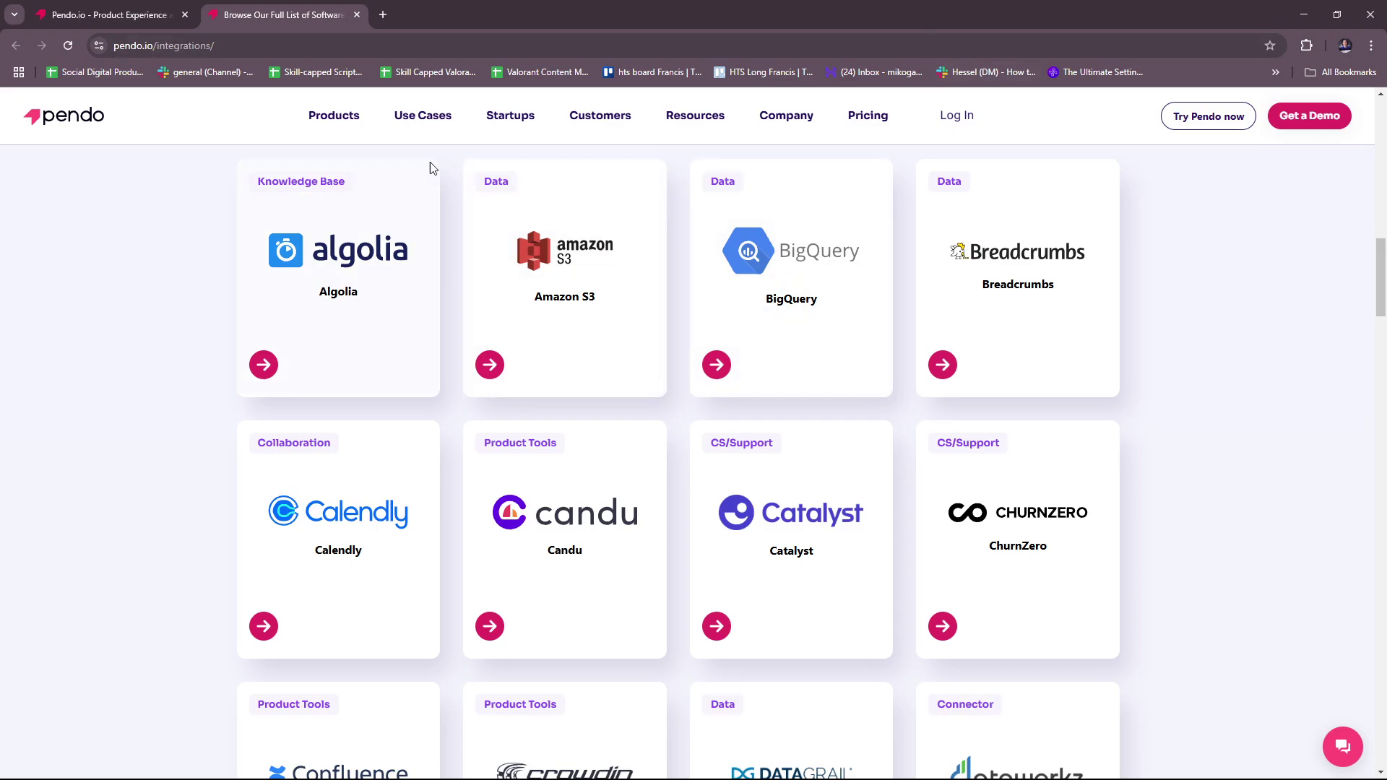
pyautogui.click(498, 12)
pyautogui.click(869, 119)
pyautogui.moveTo(694, 115)
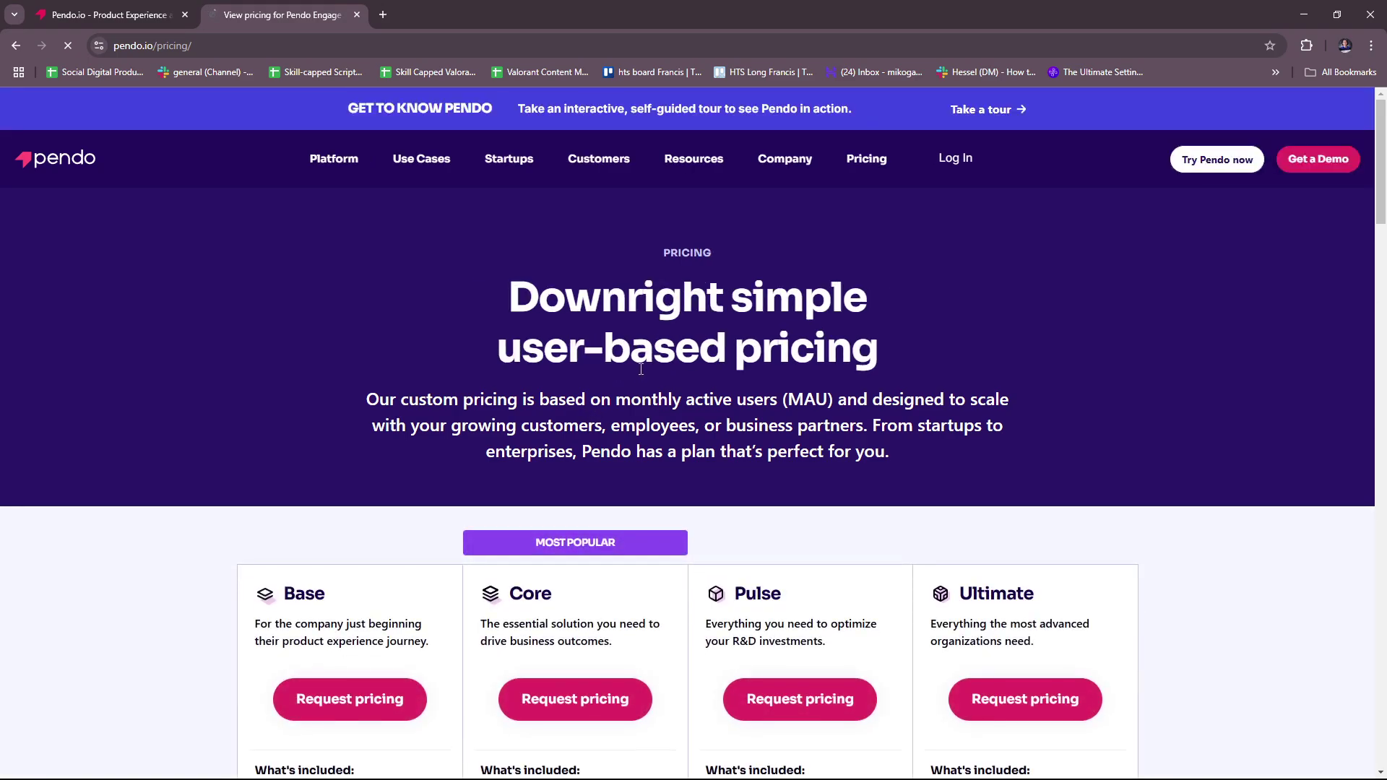
pyautogui.scroll(-1, 641, 369)
pyautogui.scroll(-1, 608, 390)
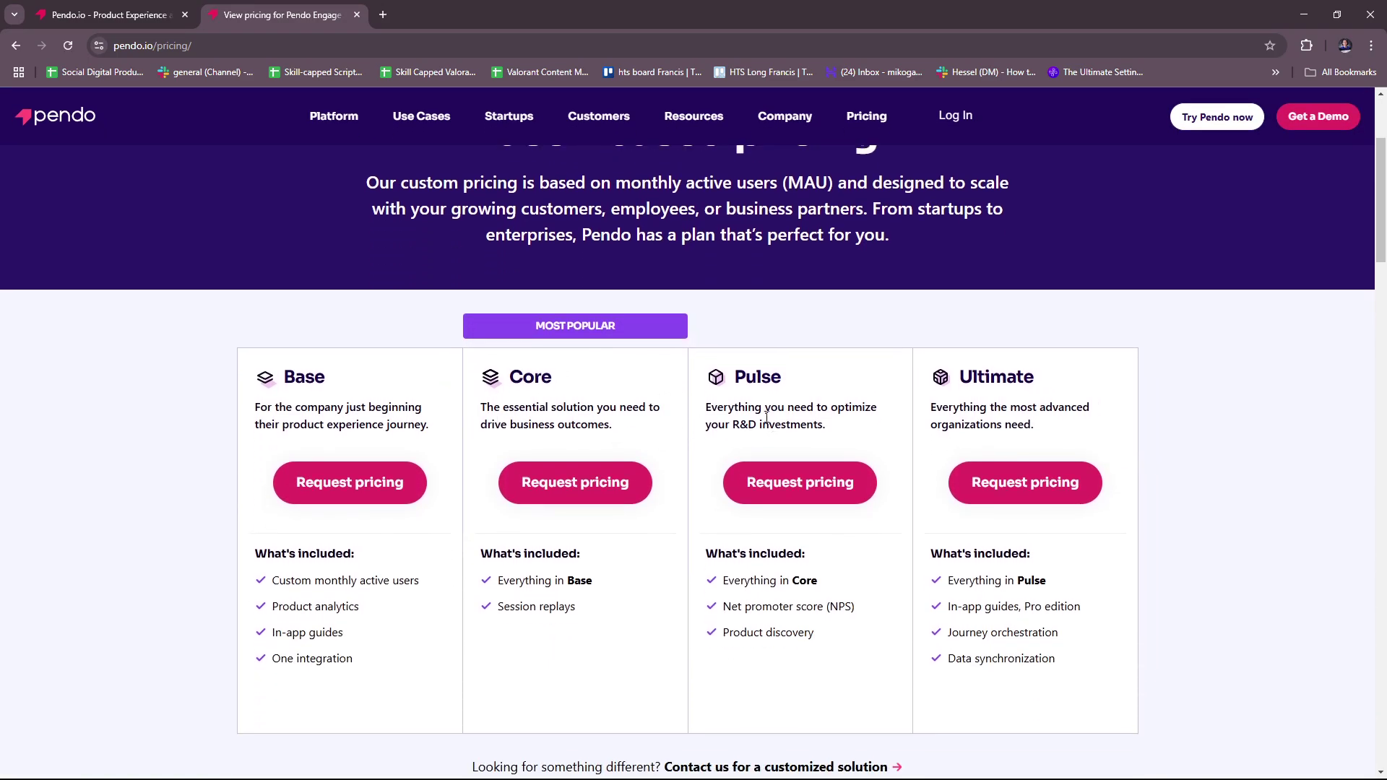
pyautogui.scroll(1, 929, 384)
pyautogui.scroll(-1, 626, 413)
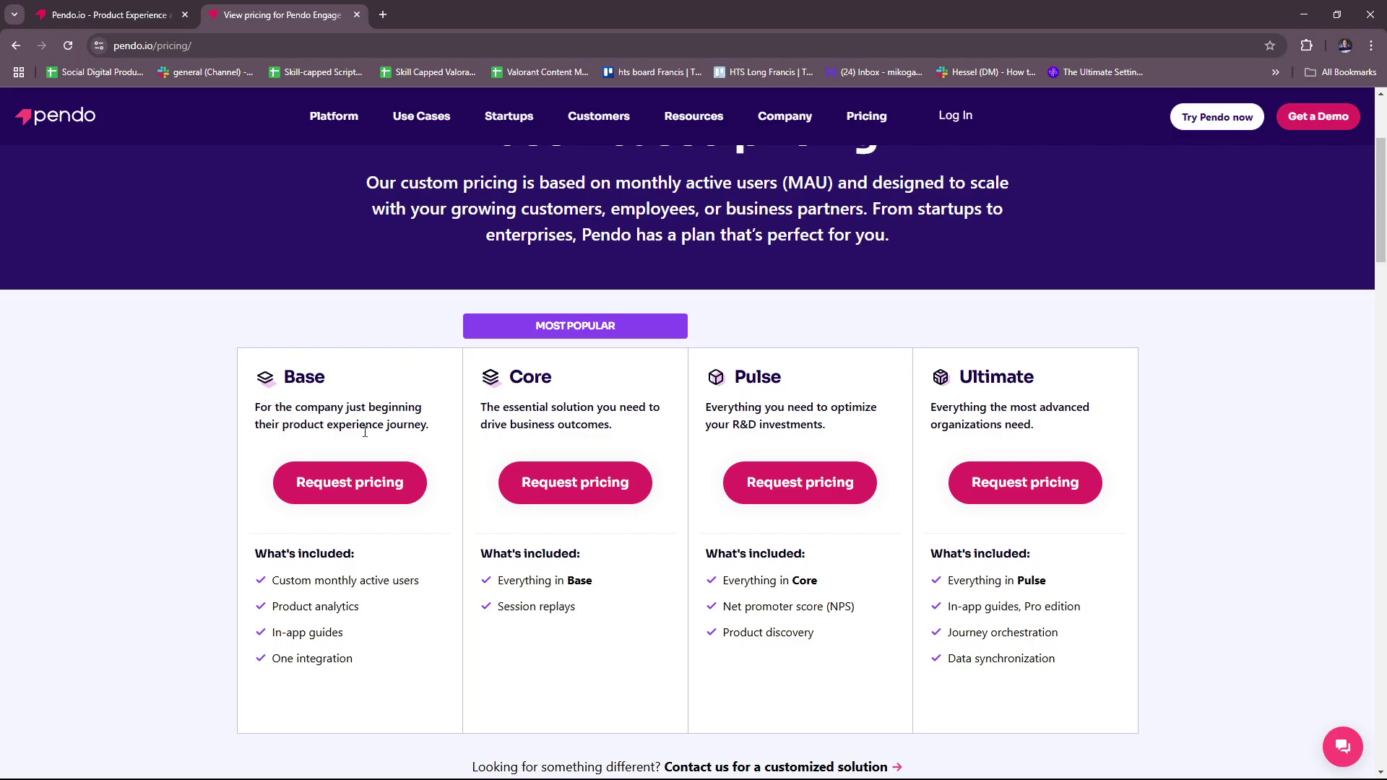
pyautogui.scroll(-1, 374, 441)
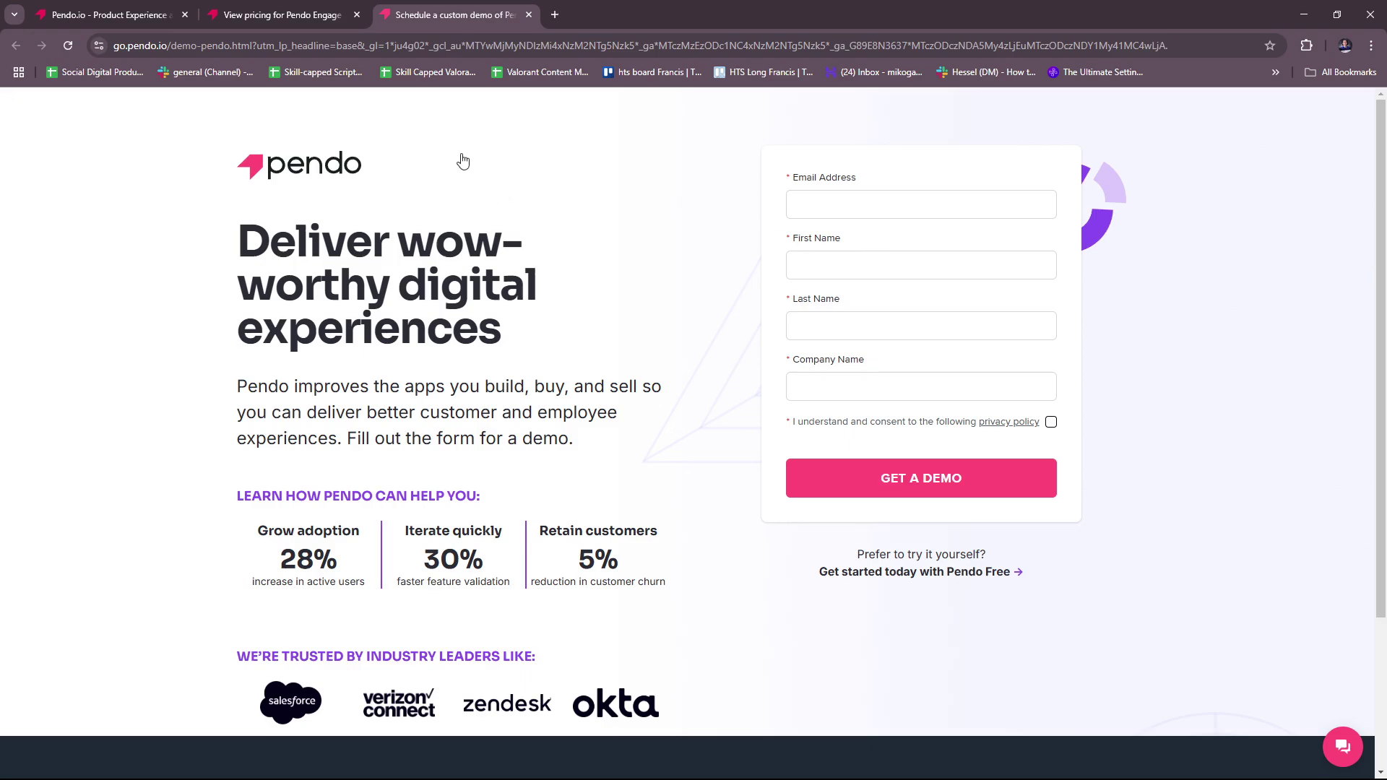
# Step: Close the 'Schedule a custom demo' and 'View pricing' tabs, keeping the homepage open
pyautogui.click(309, 17)
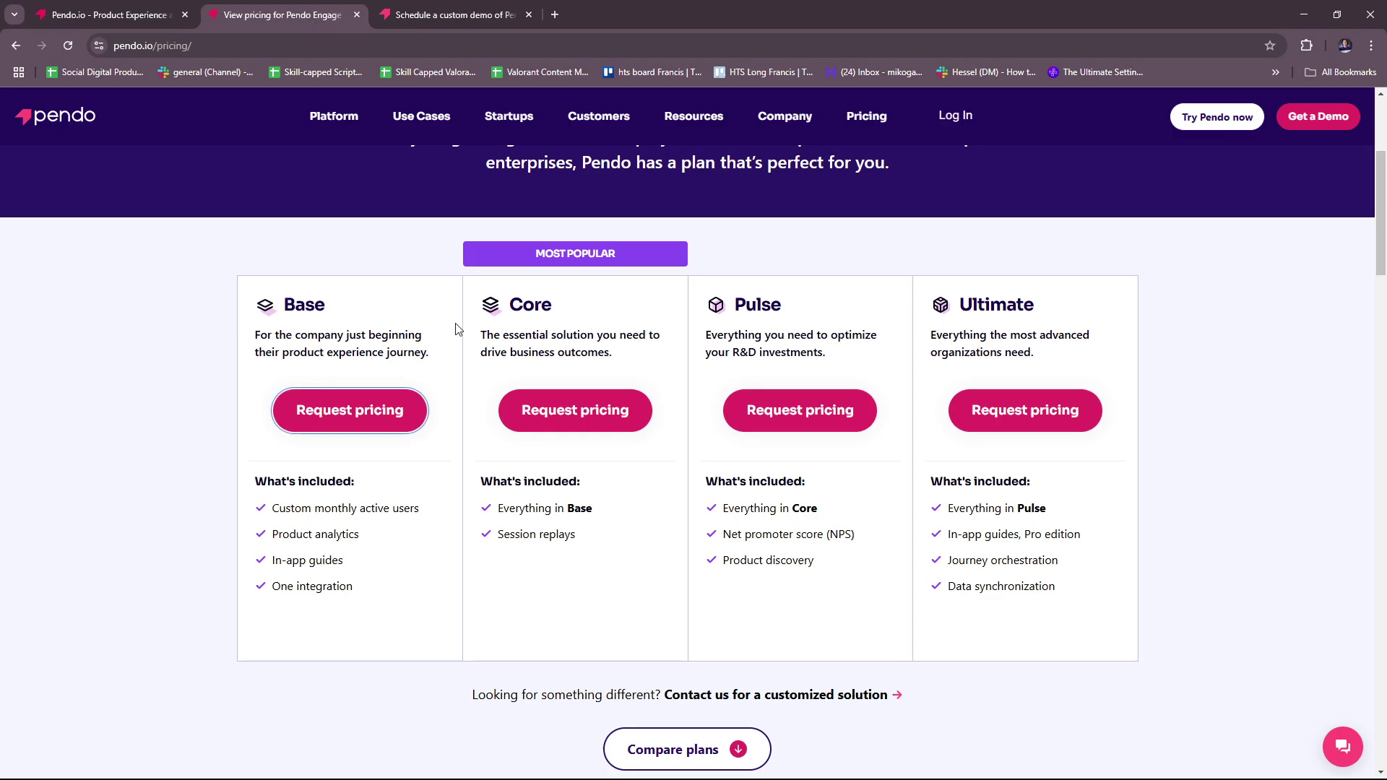
pyautogui.click(504, 17)
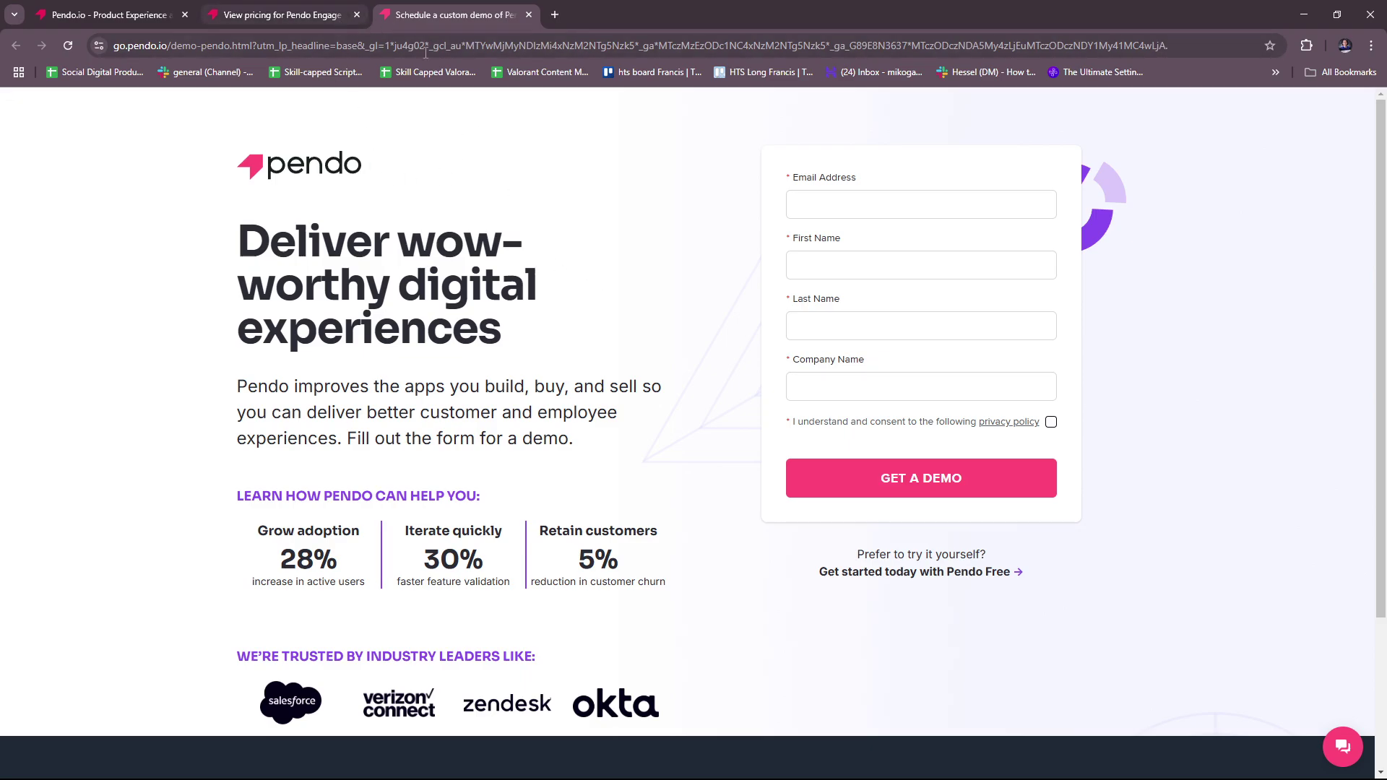
pyautogui.click(528, 15)
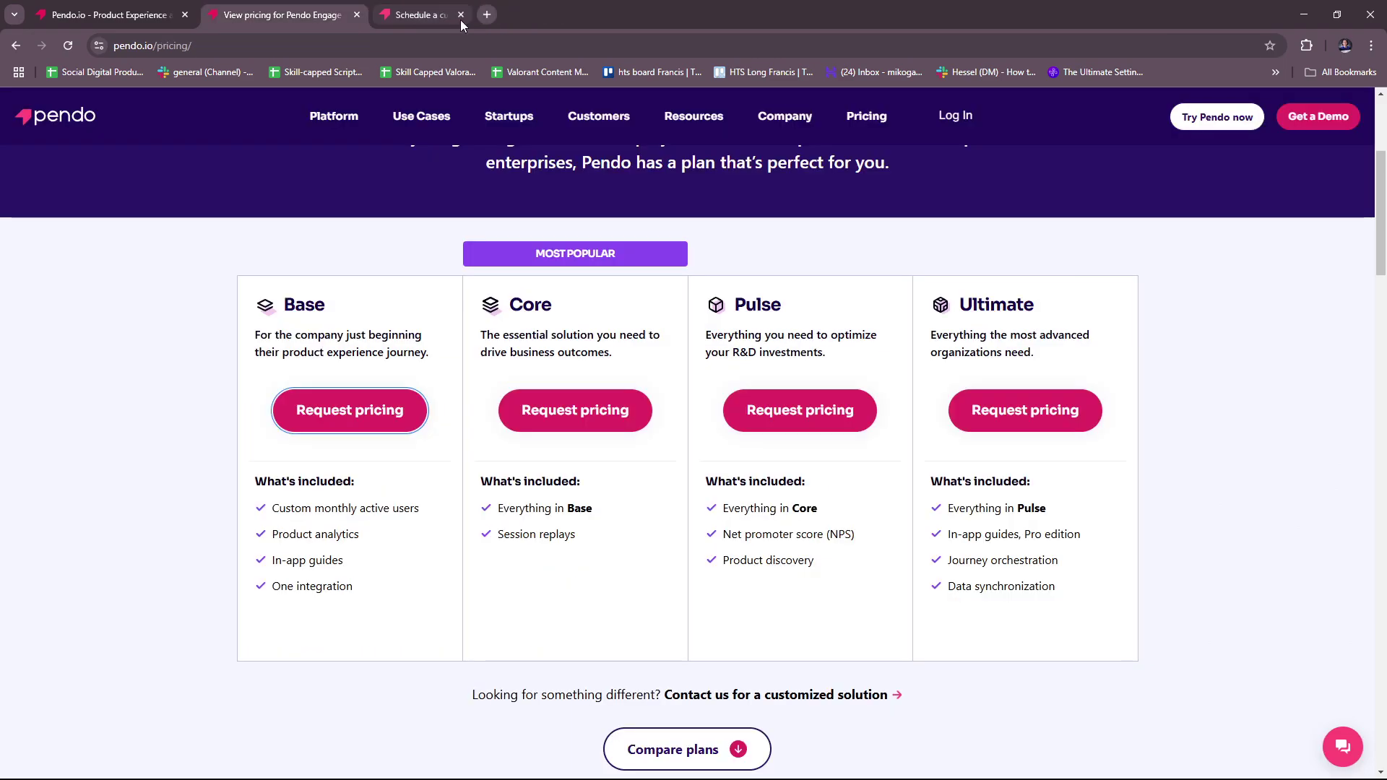
pyautogui.click(358, 14)
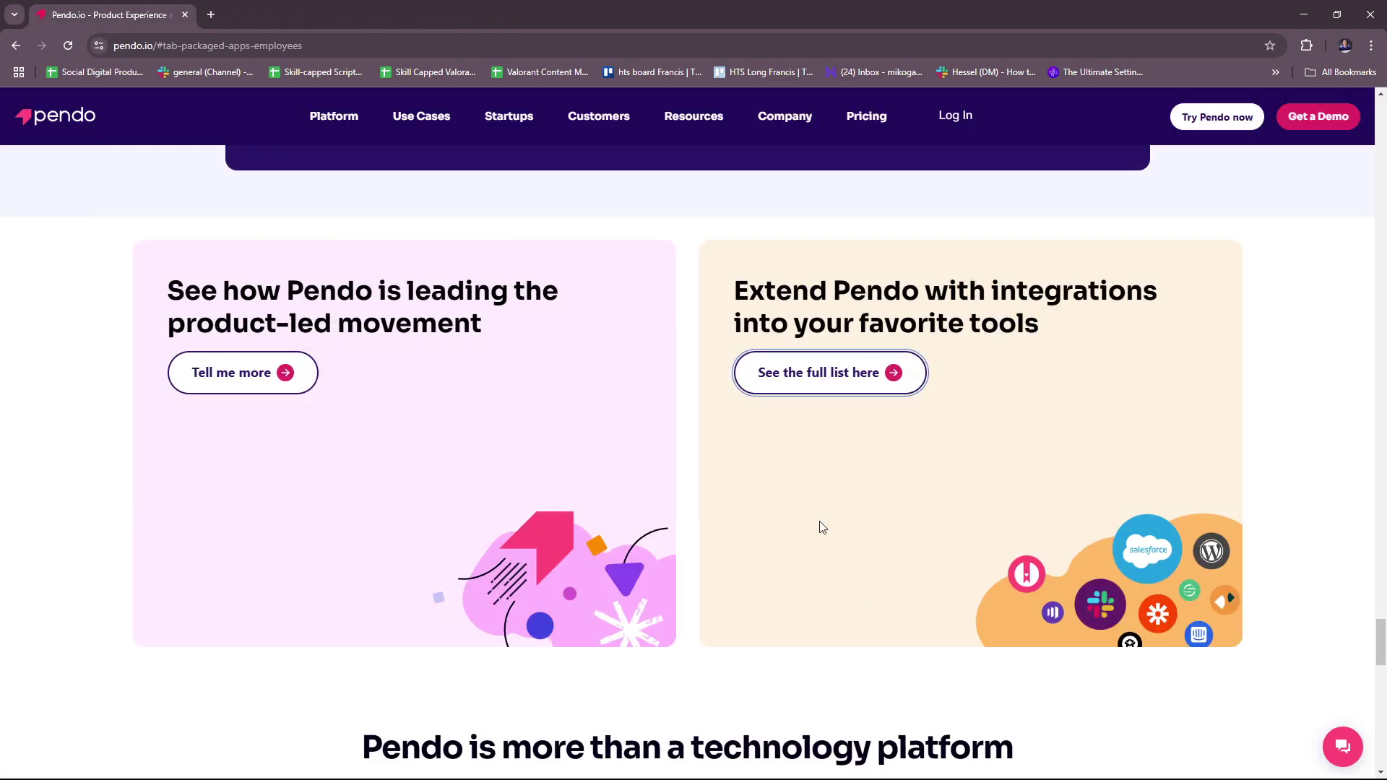
pyautogui.click(700, 772)
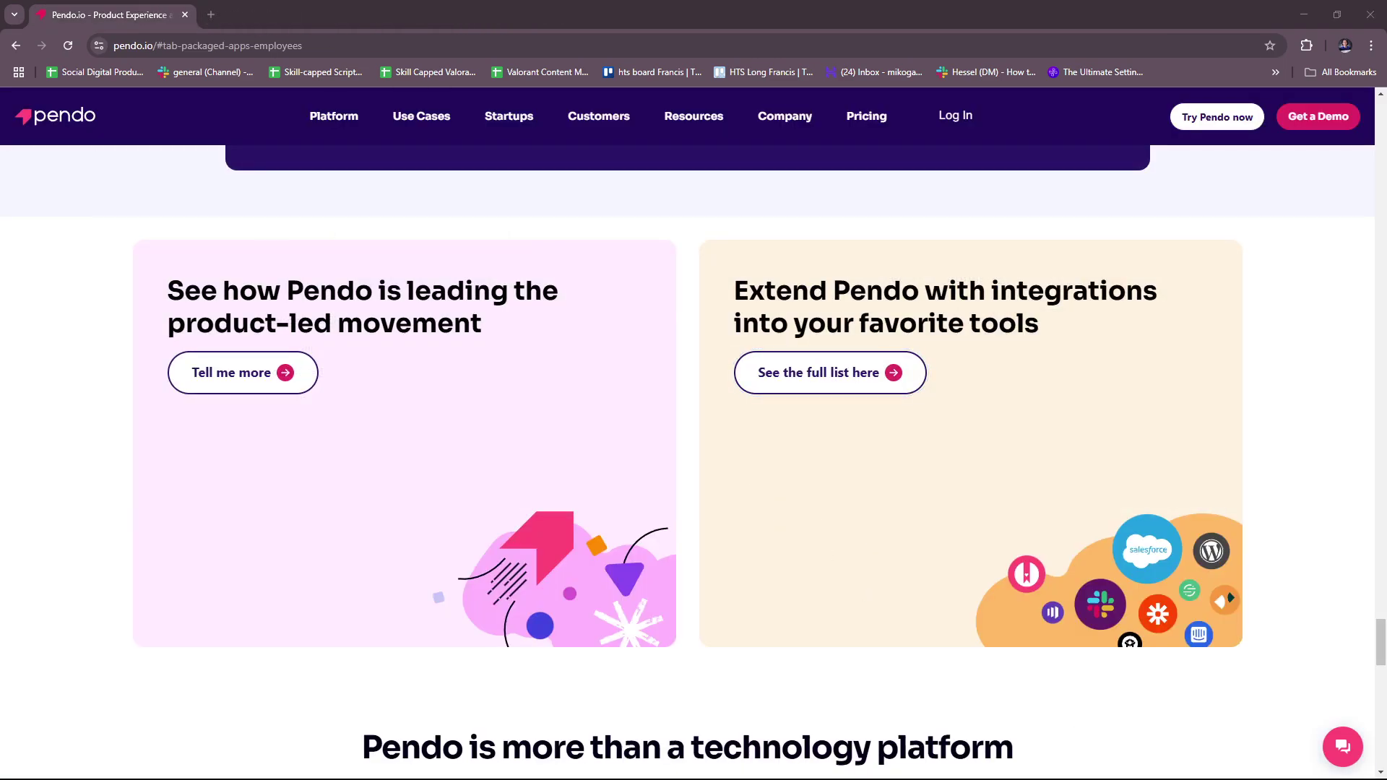